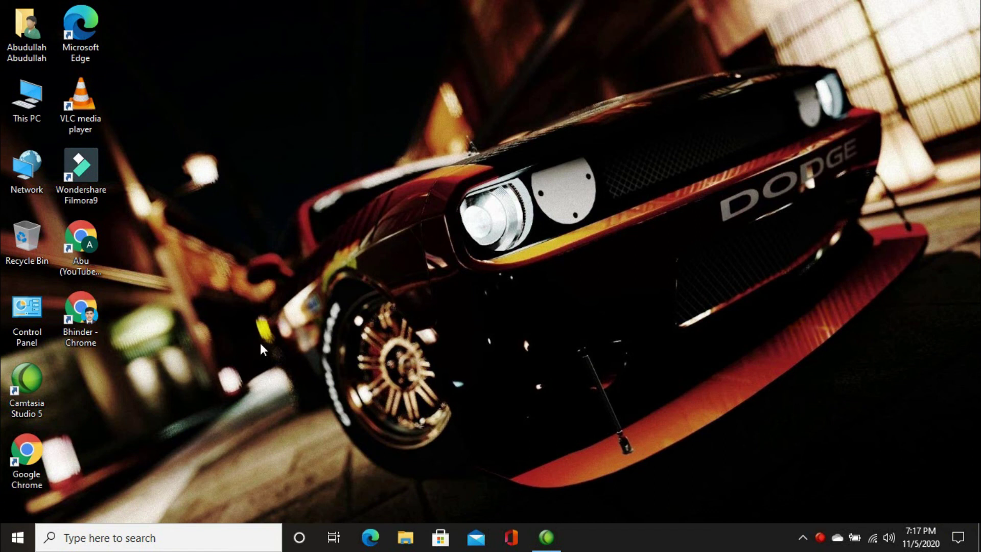
# Search Google in Chrome for "android studio installation requirements" and review the Windows, RAM, disk space and screen resolution requirements
pyautogui.click(82, 313)
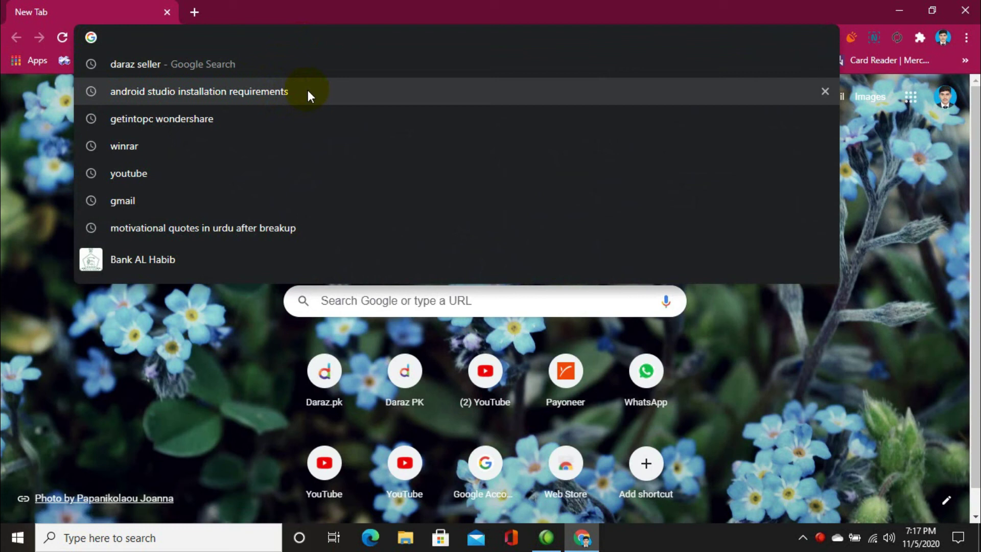
pyautogui.click(307, 90)
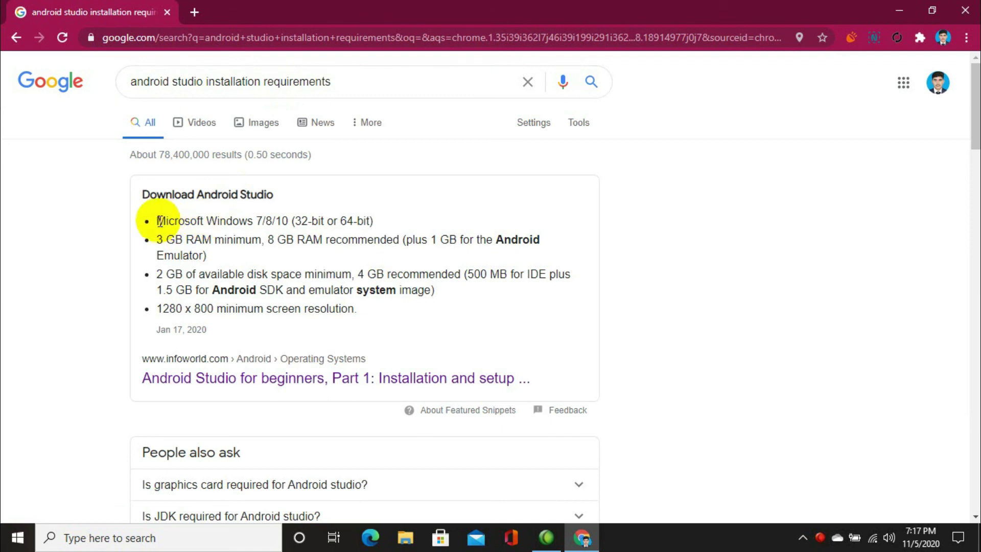
pyautogui.moveTo(158, 221); pyautogui.dragTo(371, 225)
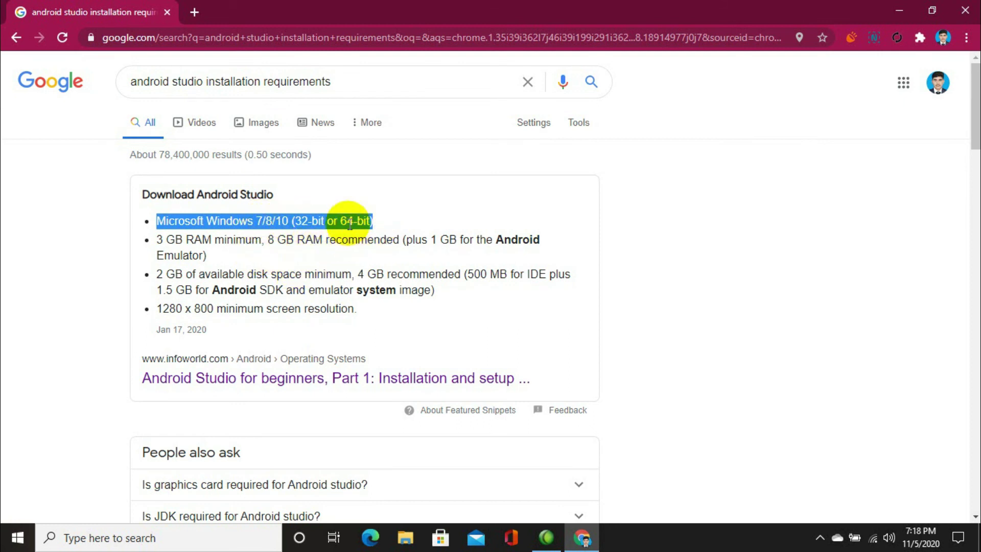
pyautogui.click(376, 220)
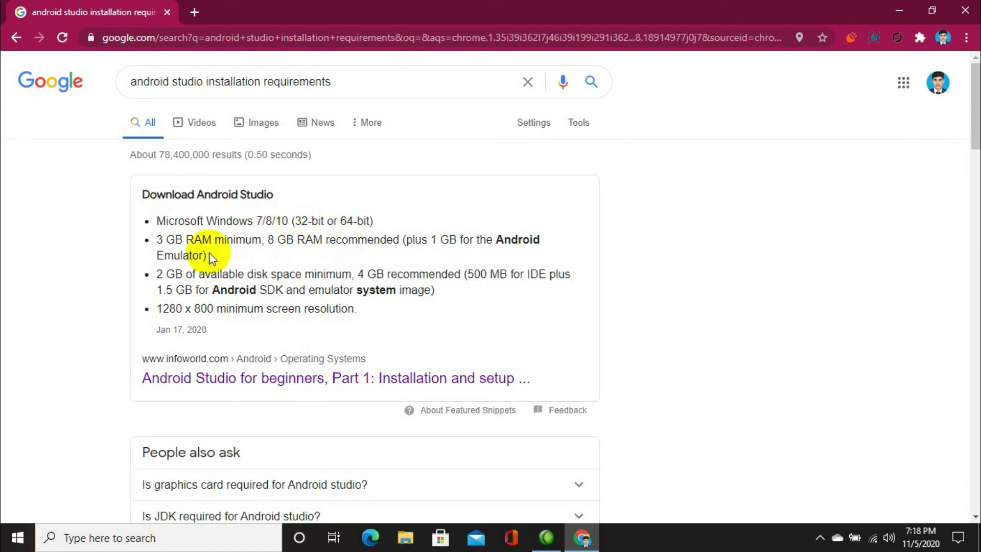
pyautogui.moveTo(155, 239); pyautogui.dragTo(398, 247)
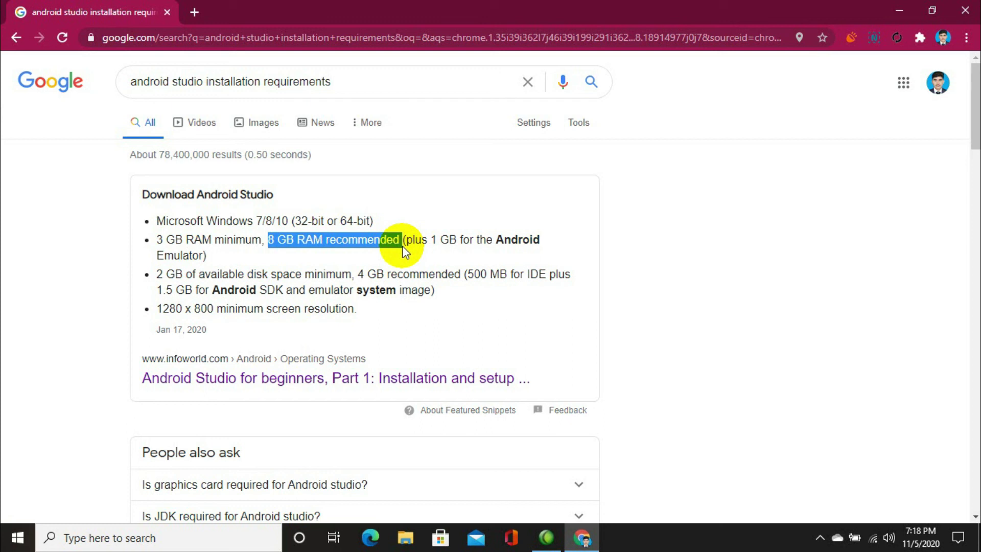
pyautogui.click(346, 253)
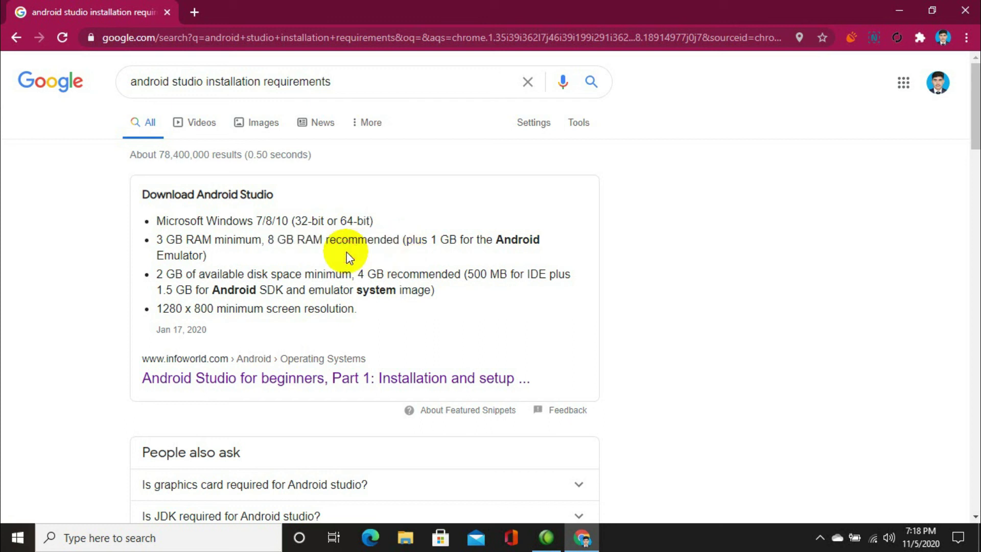
pyautogui.moveTo(270, 239); pyautogui.dragTo(333, 243)
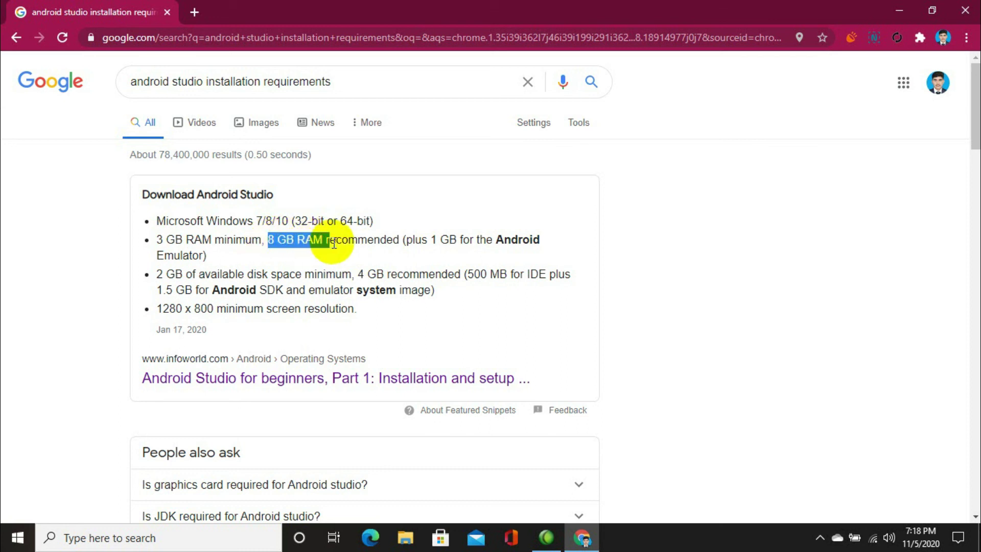
pyautogui.moveTo(157, 274); pyautogui.dragTo(527, 297)
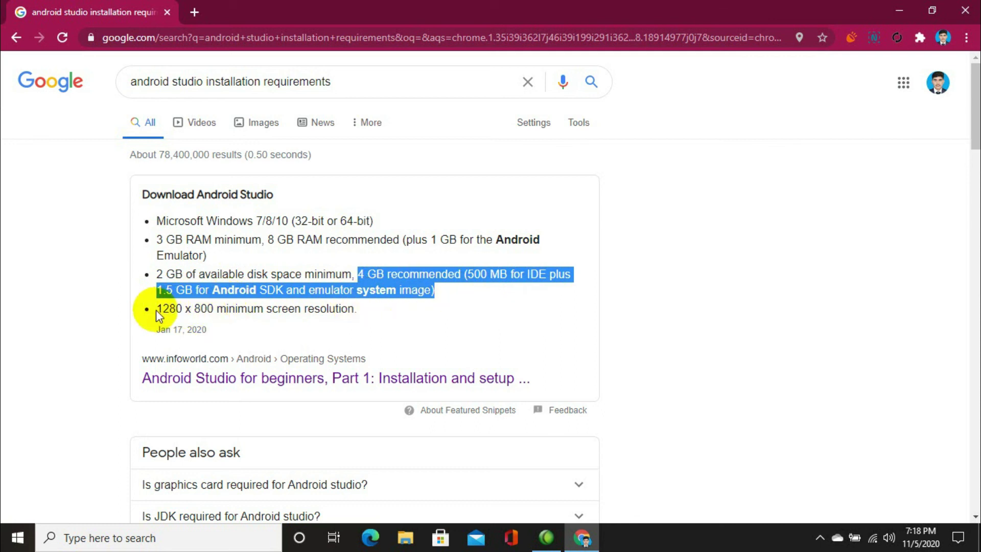
pyautogui.moveTo(155, 310); pyautogui.dragTo(366, 308)
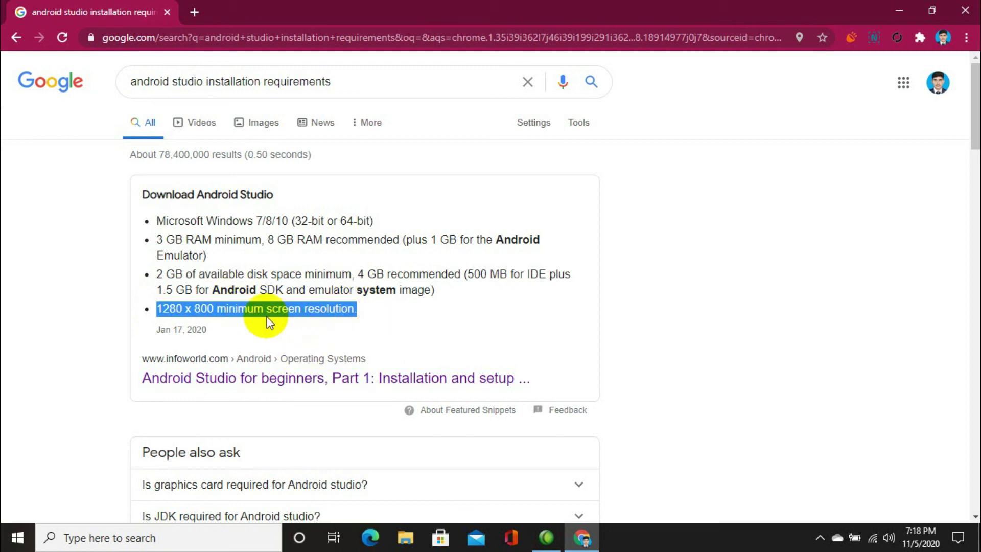
# Search for "android studio download" in a new tab and open the Android Developers page for Android Studio and SDK tools
pyautogui.click(199, 16)
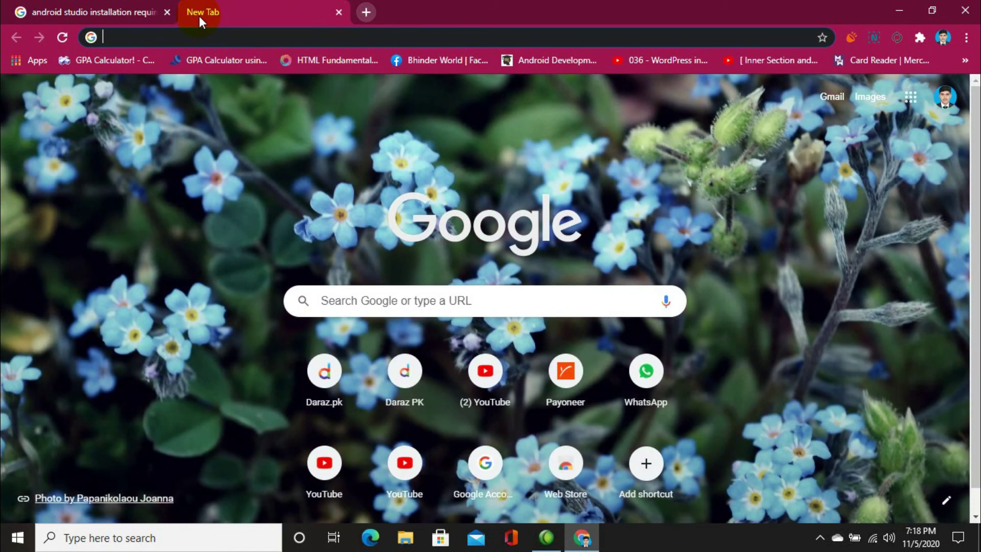
pyautogui.write('a')
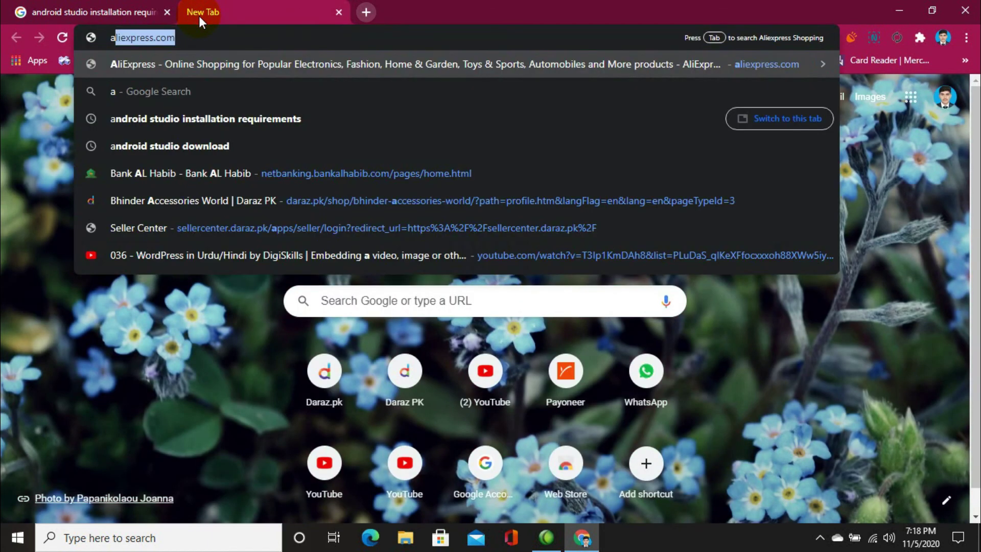
pyautogui.write('ndr')
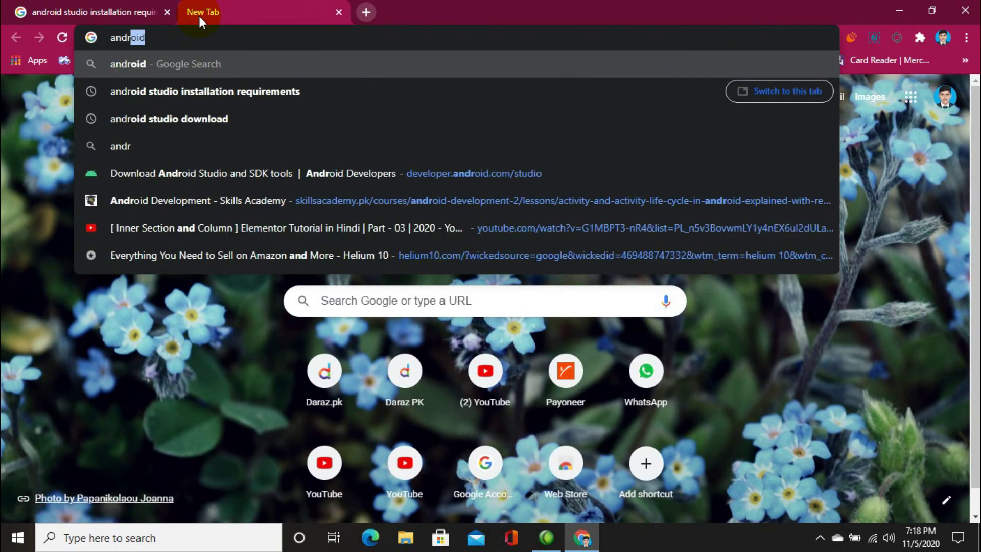
pyautogui.write('oid')
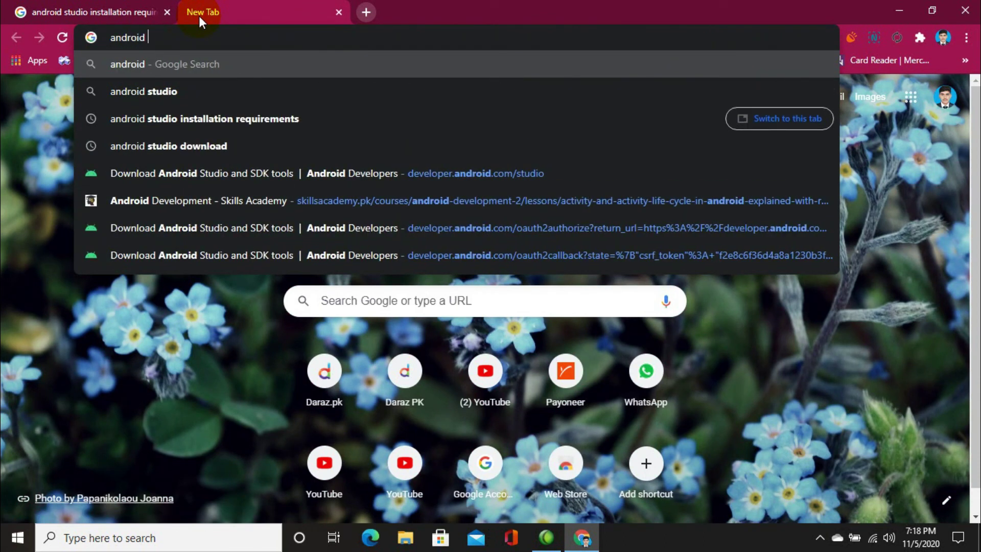
pyautogui.click(192, 146)
pyautogui.scroll(-3, 149, 315)
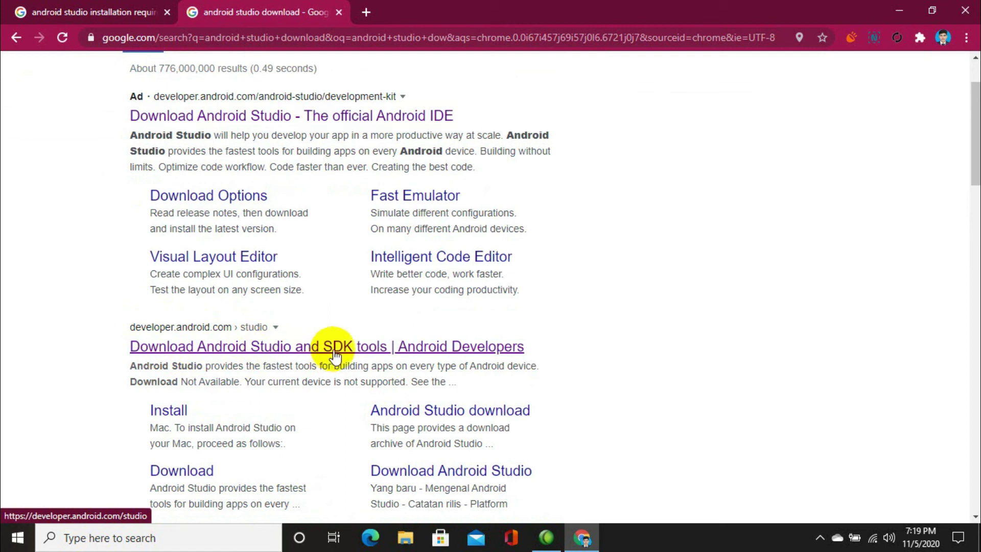
pyautogui.click(387, 353)
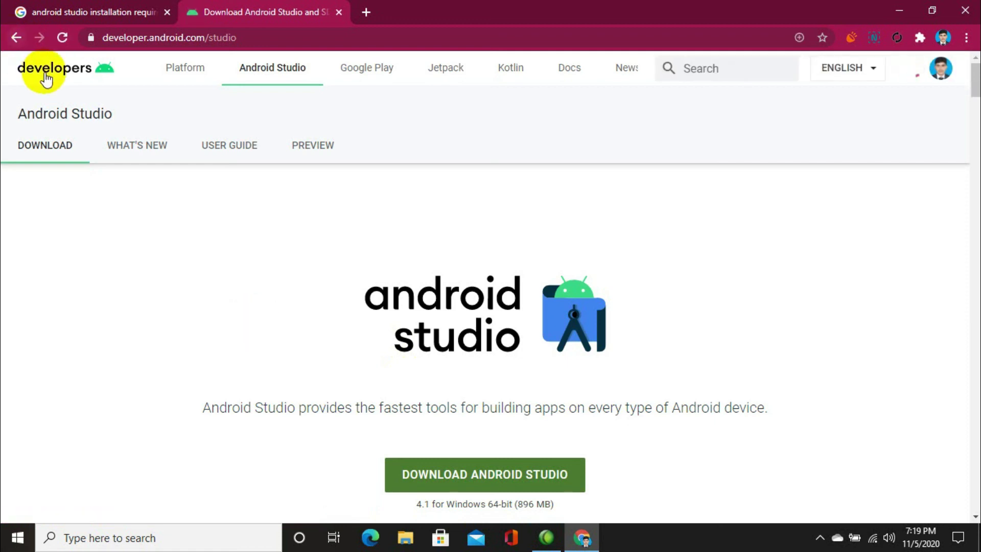
# Look through the Android Studio page's feature previews and check the version and file size given for the Windows download
pyautogui.scroll(-1, 64, 168)
pyautogui.scroll(-14, 62, 166)
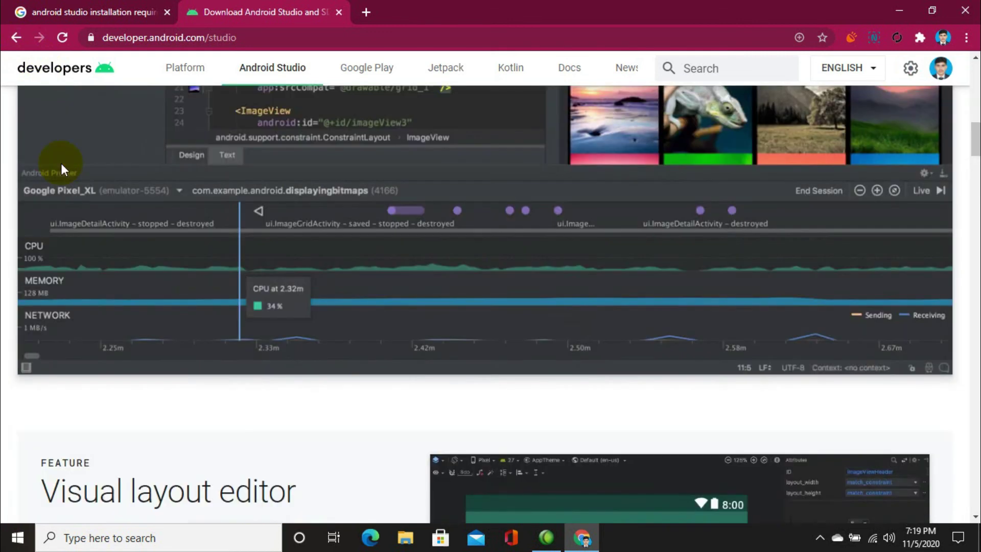
pyautogui.scroll(7, 61, 166)
pyautogui.scroll(-3, 60, 169)
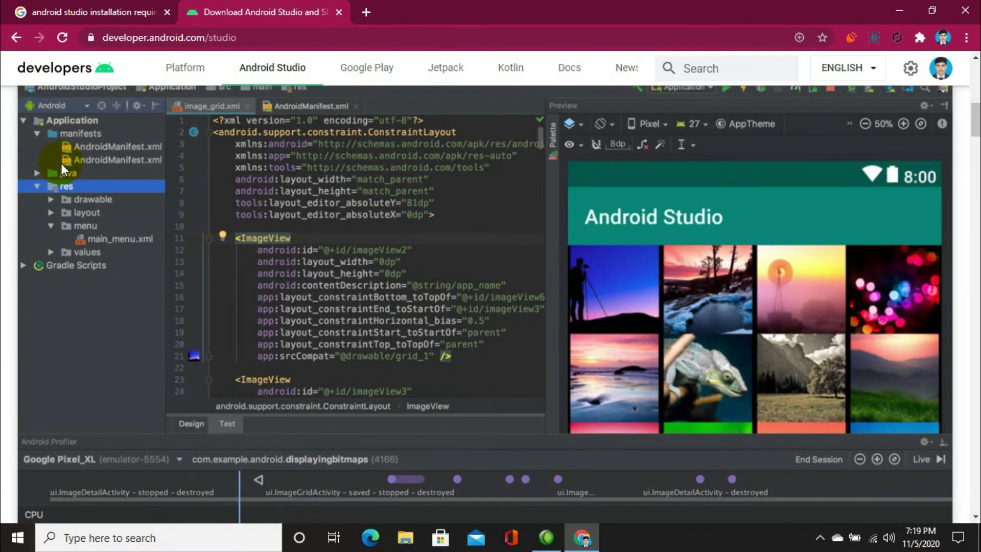
pyautogui.scroll(-8, 62, 165)
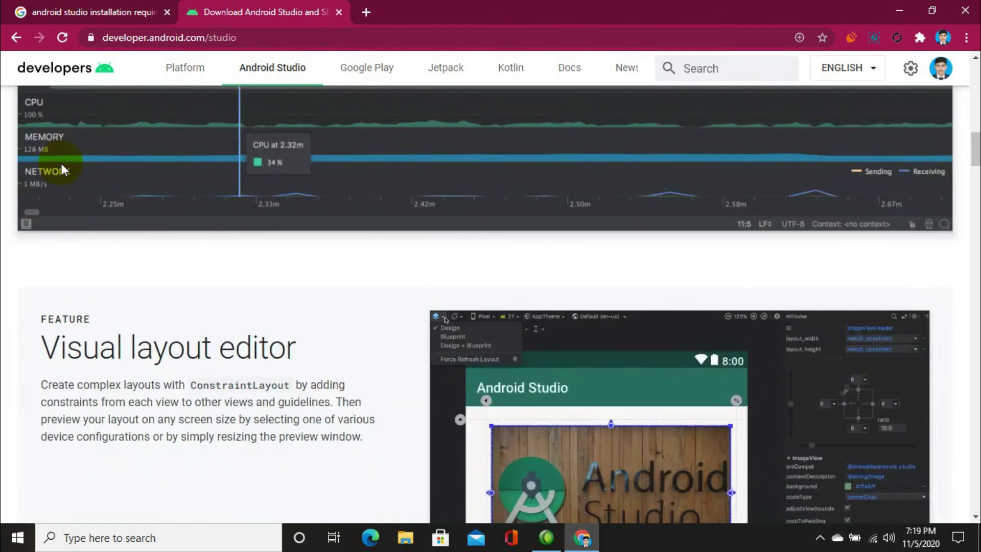
pyautogui.scroll(8, 60, 164)
pyautogui.scroll(8, 61, 164)
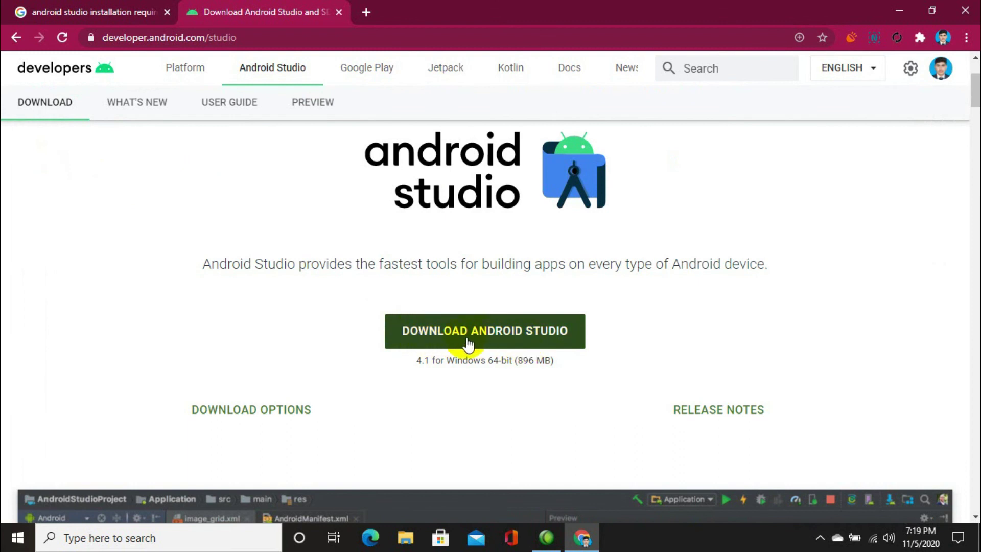
pyautogui.moveTo(417, 359); pyautogui.dragTo(519, 363)
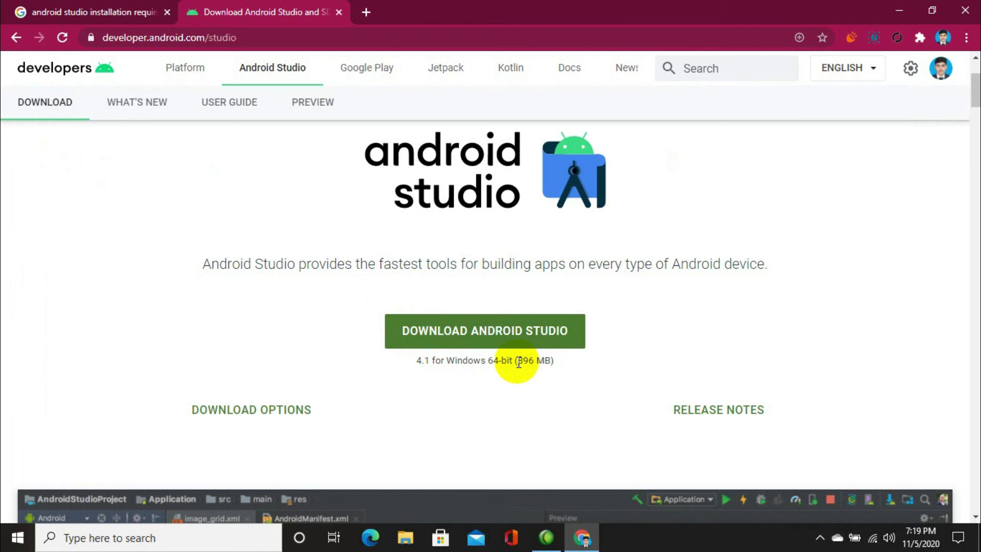
# Agree to the Android Studio terms and conditions and download the Windows installer
pyautogui.click(492, 331)
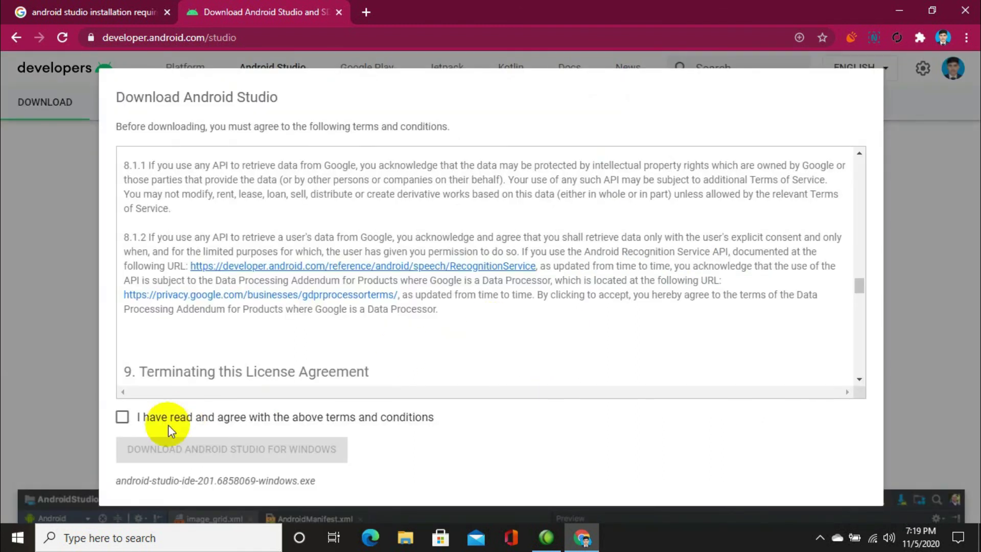
pyautogui.click(122, 420)
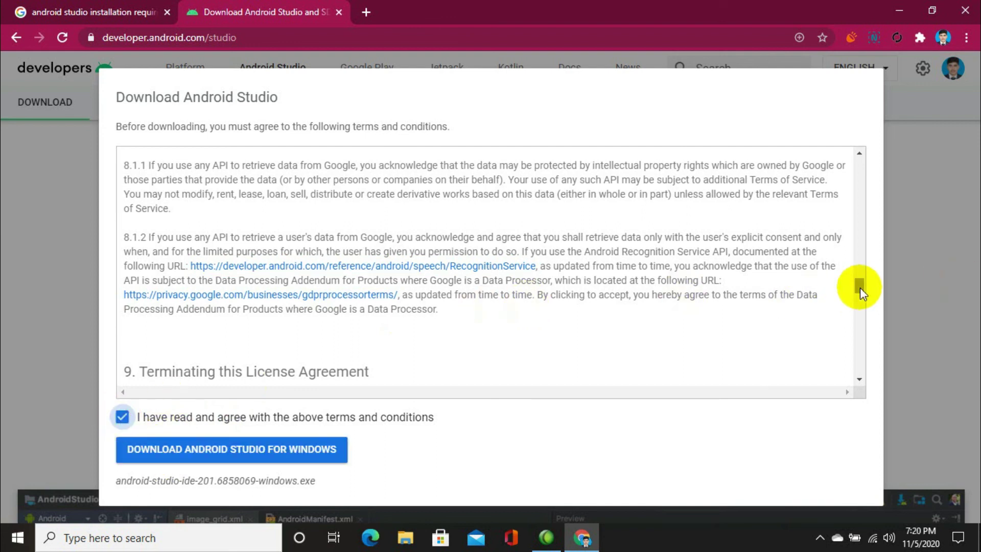
pyautogui.moveTo(858, 285); pyautogui.dragTo(881, 369)
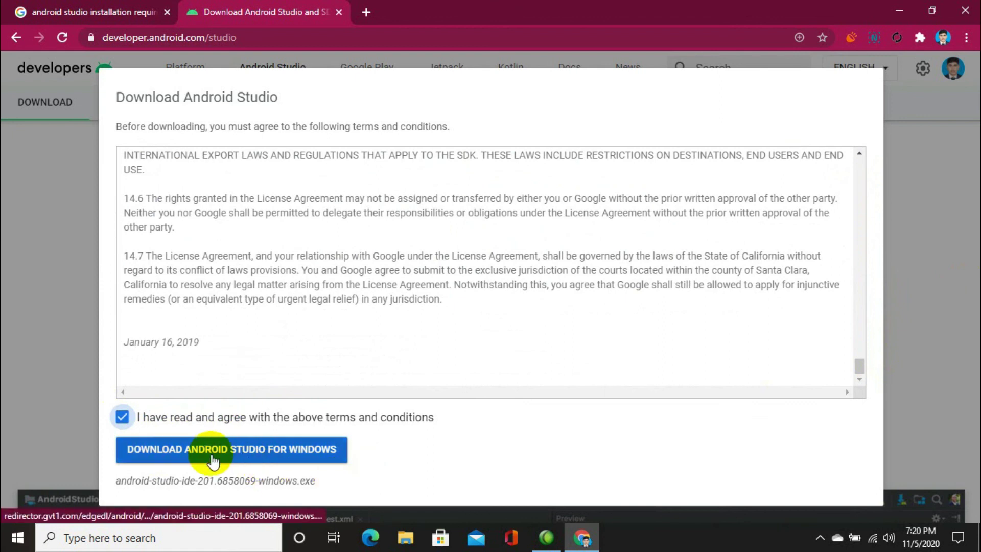
pyautogui.click(228, 456)
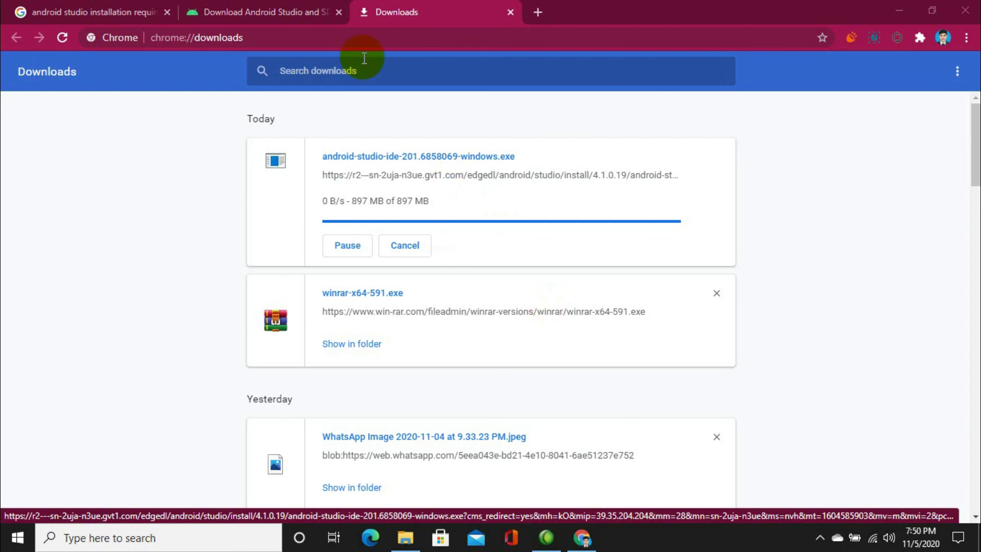
# Show the downloaded android-studio-ide-201.6858069-windows.exe in its folder
pyautogui.click(184, 213)
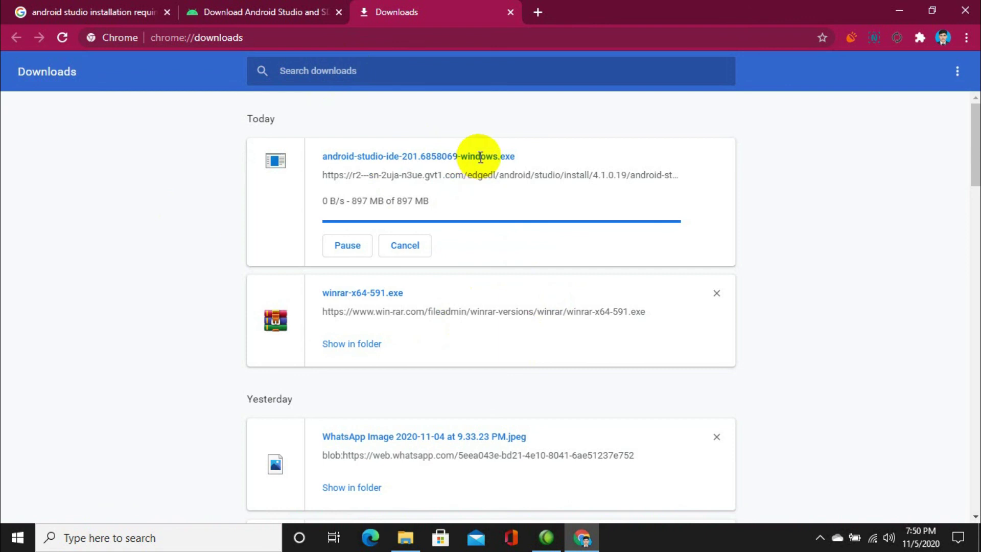
pyautogui.doubleClick(436, 158)
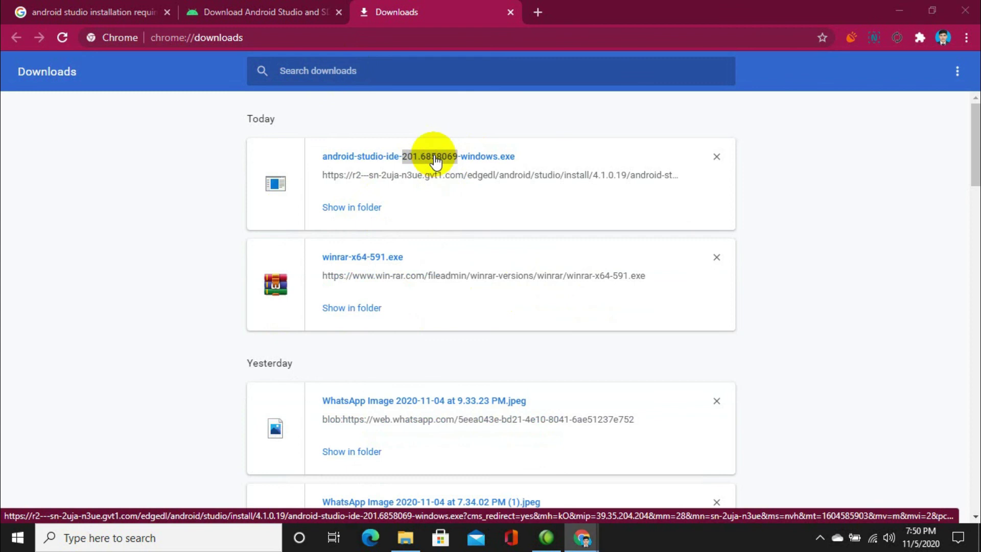
pyautogui.click(185, 234)
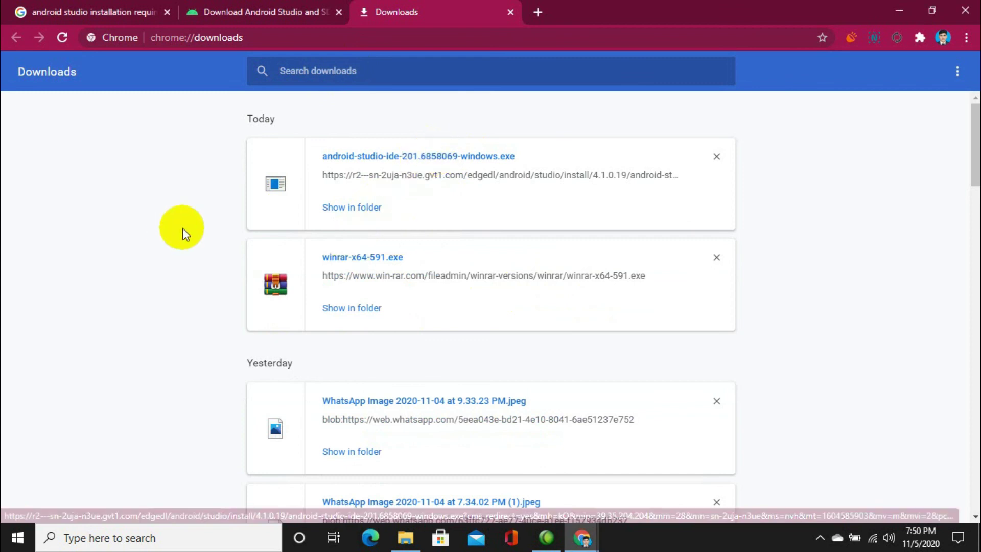
pyautogui.click(353, 209)
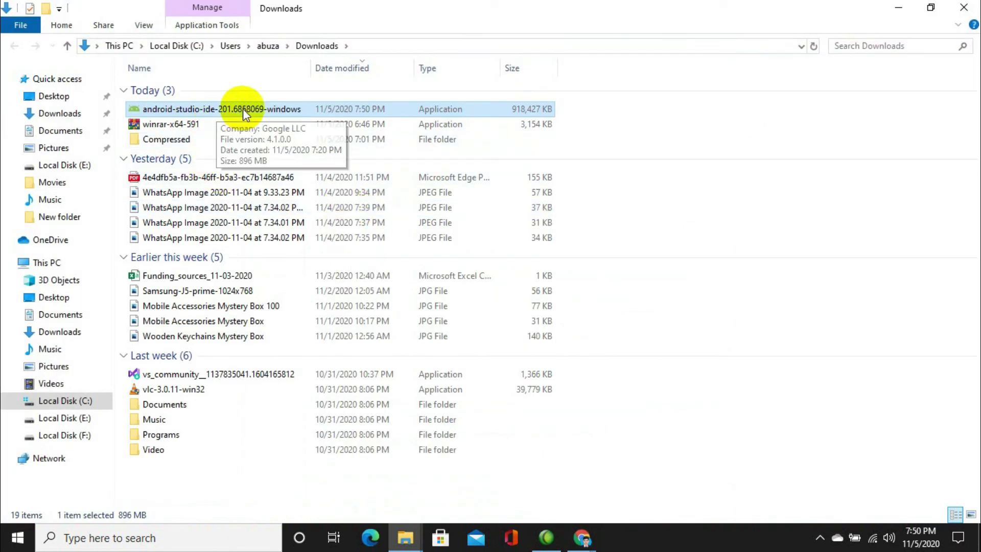
# Launch the android-studio-ide-201.6858069-windows installer and answer the administrator permission prompts
pyautogui.doubleClick(471, 108)
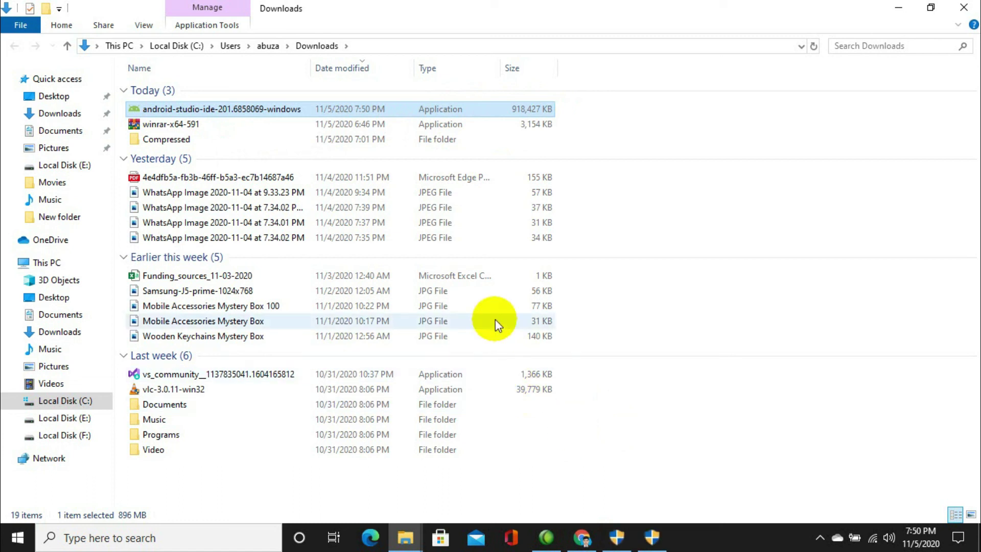
pyautogui.click(653, 543)
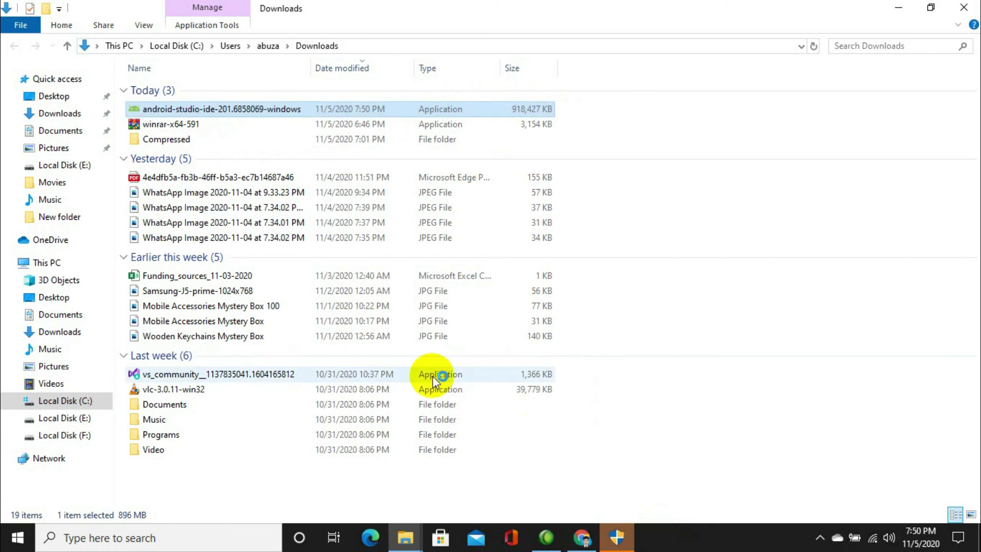
pyautogui.click(612, 543)
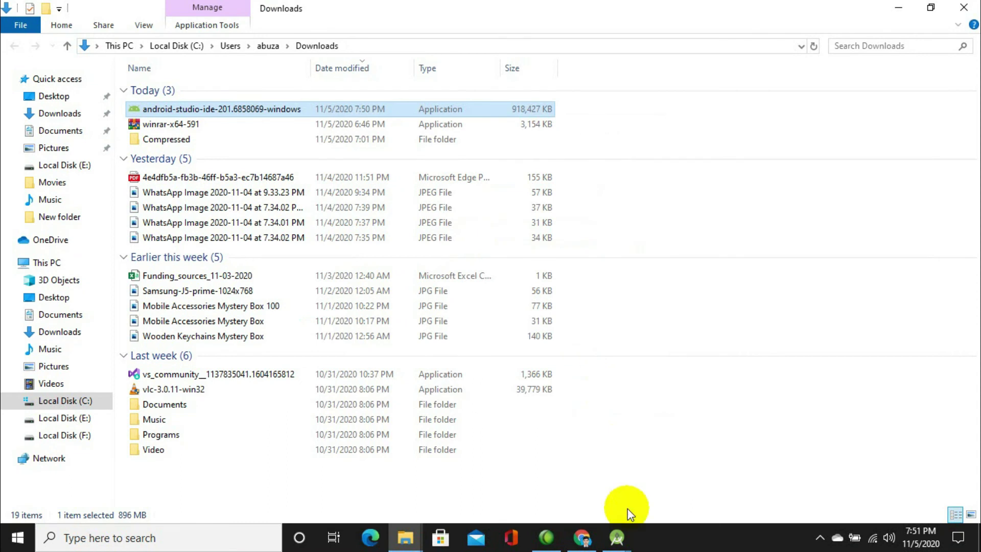
# Bring up the Android Studio Setup error dialog about administrative privileges and dismiss it
pyautogui.click(618, 536)
pyautogui.click(673, 482)
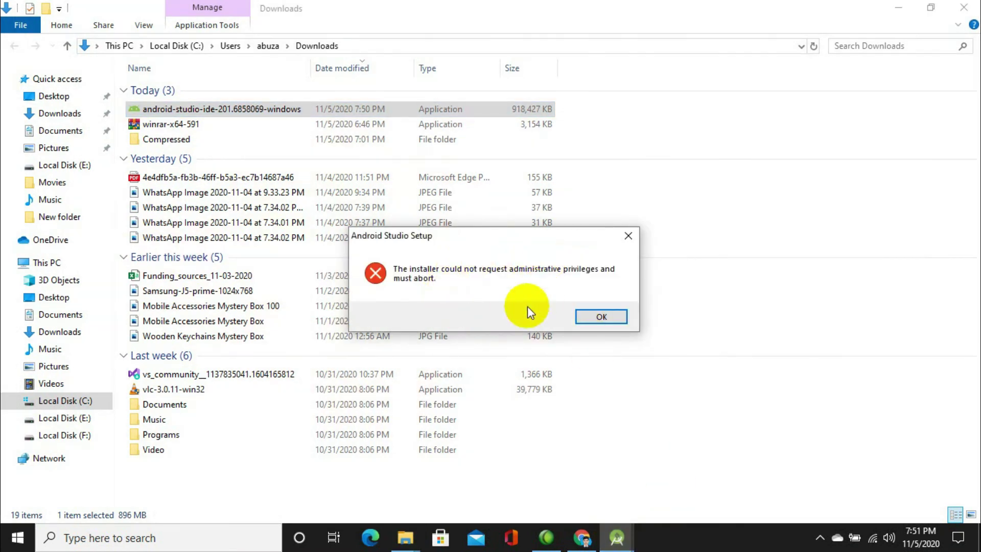
pyautogui.click(597, 315)
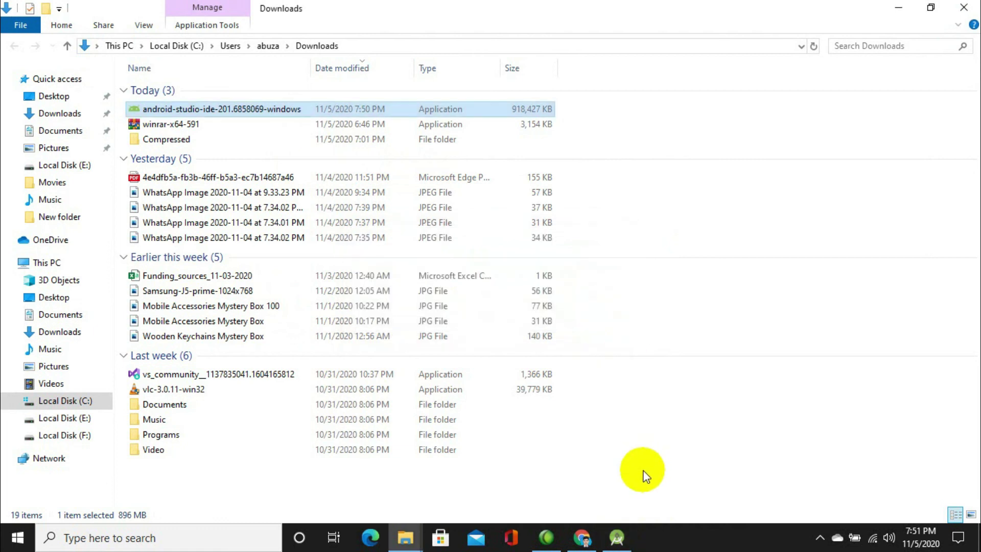
# Bring up the Android Studio Setup wizard and continue past the welcome page to the component selection
pyautogui.click(618, 541)
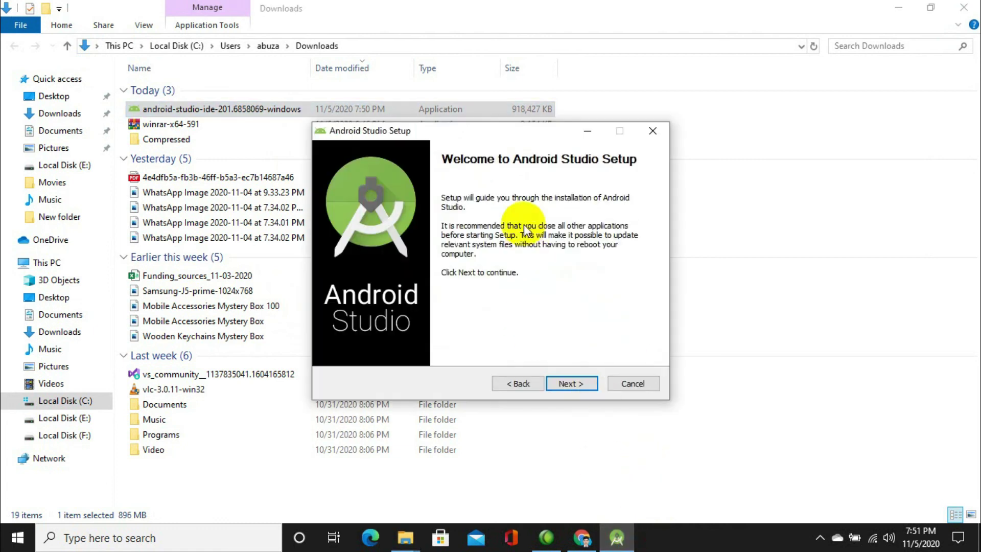
pyautogui.click(568, 382)
pyautogui.moveTo(474, 260)
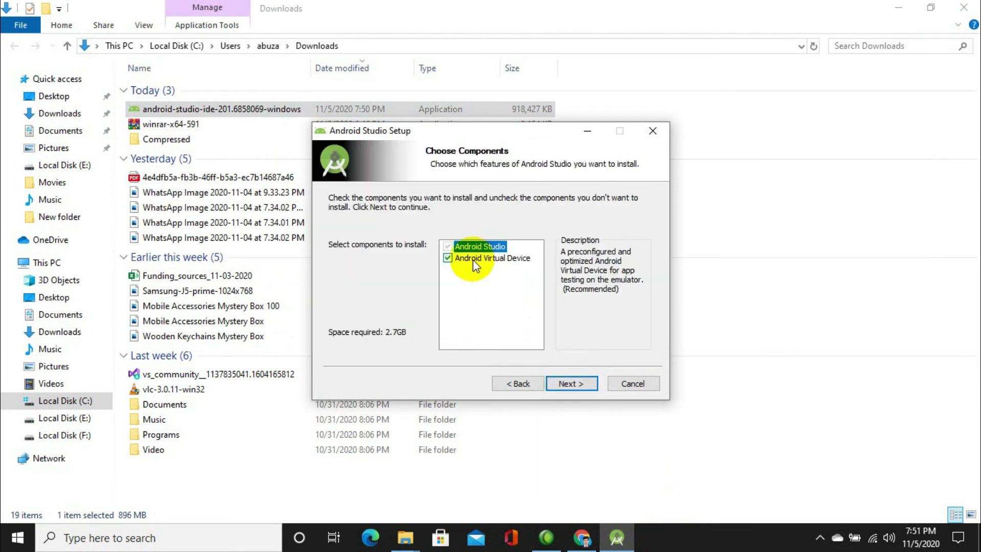
# Install Android Studio with the default components, location and Start menu folder, and close setup with Start Android Studio enabled
pyautogui.click(584, 386)
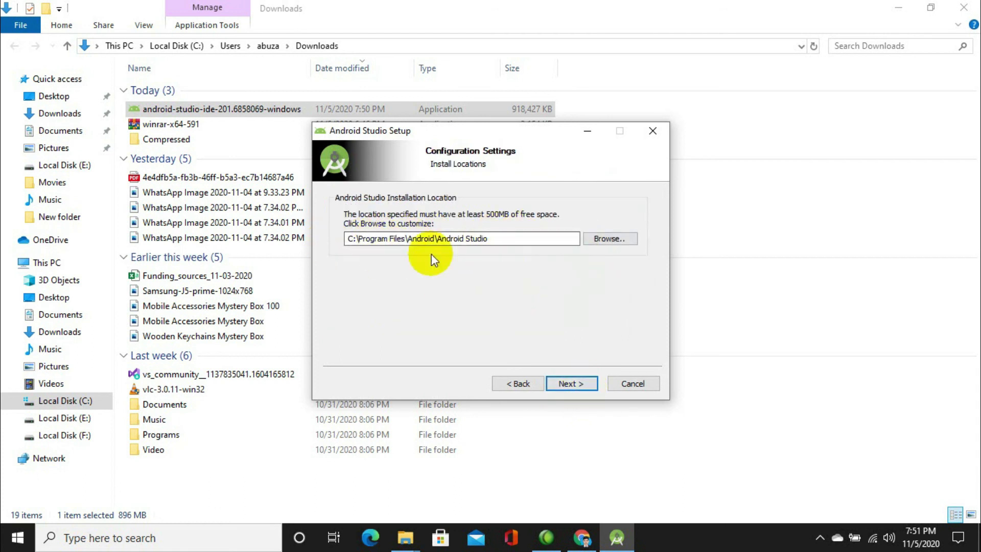
pyautogui.click(580, 385)
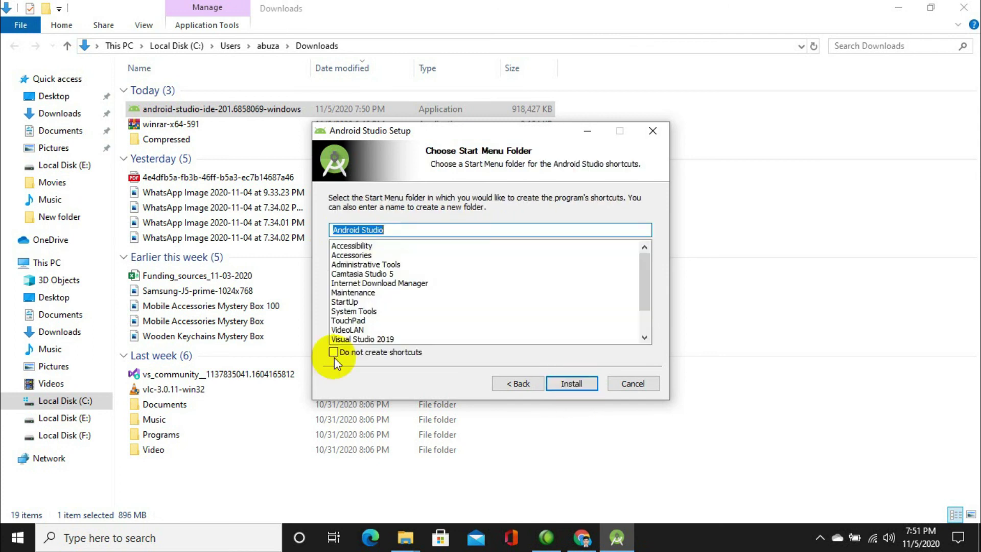
pyautogui.click(578, 384)
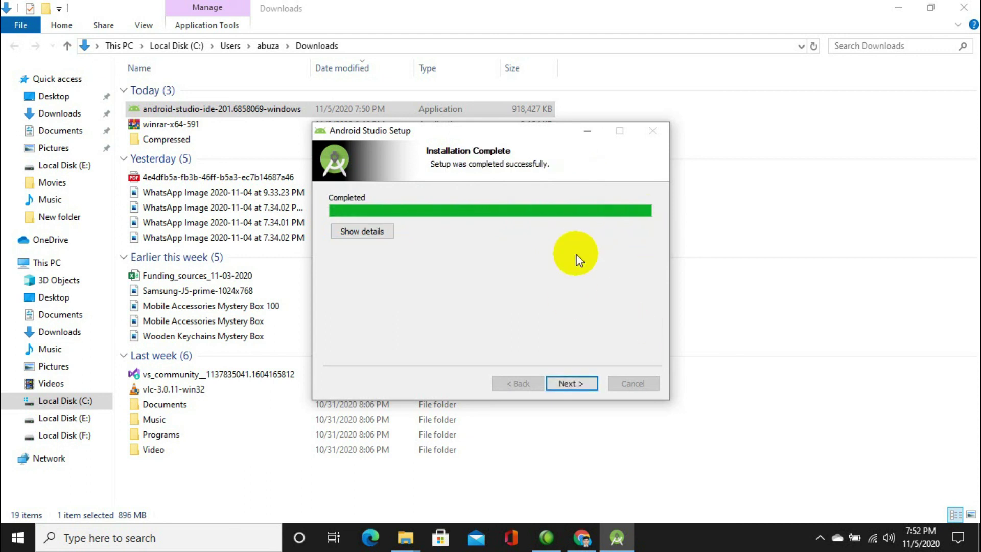
pyautogui.click(571, 383)
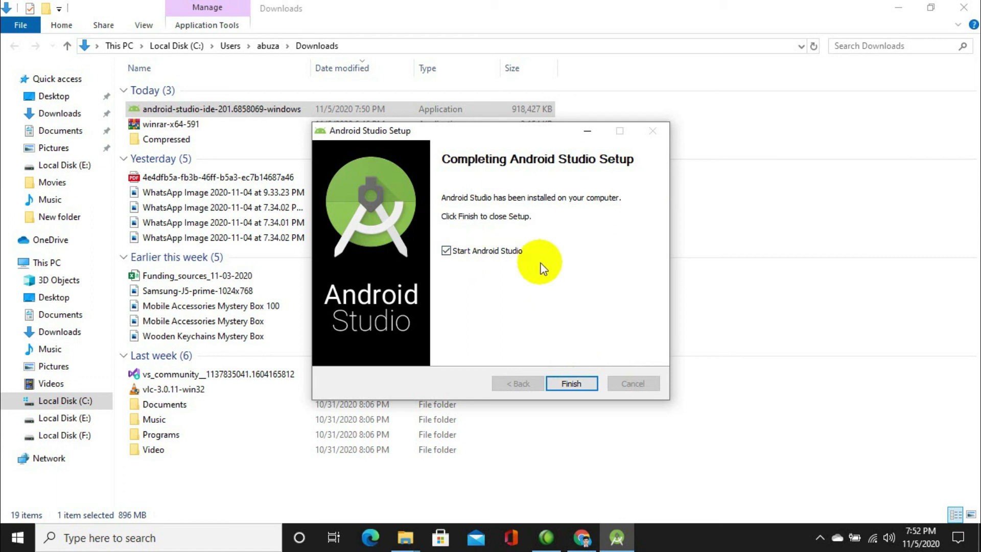
pyautogui.click(572, 382)
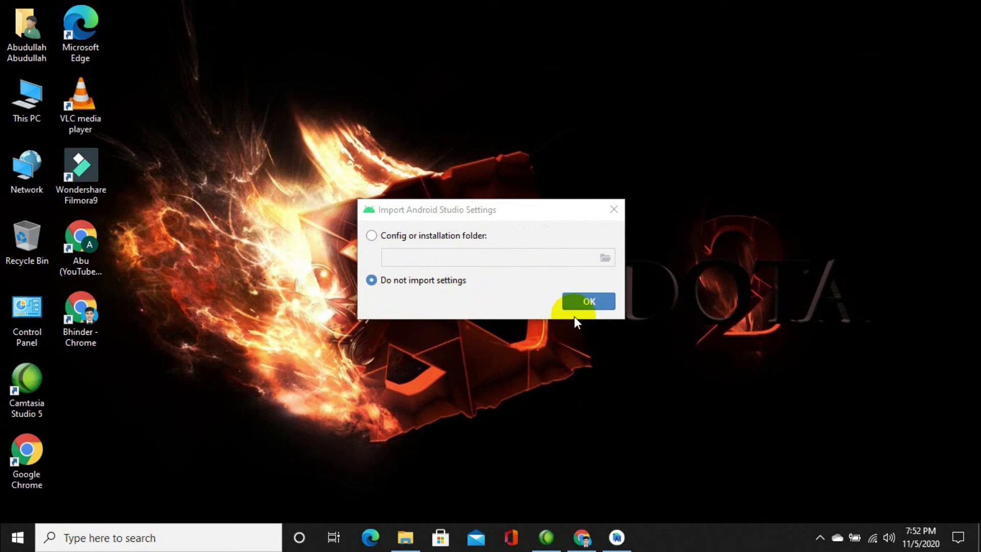
# Launch without importing previous settings and agree to send usage statistics to Google
pyautogui.click(589, 301)
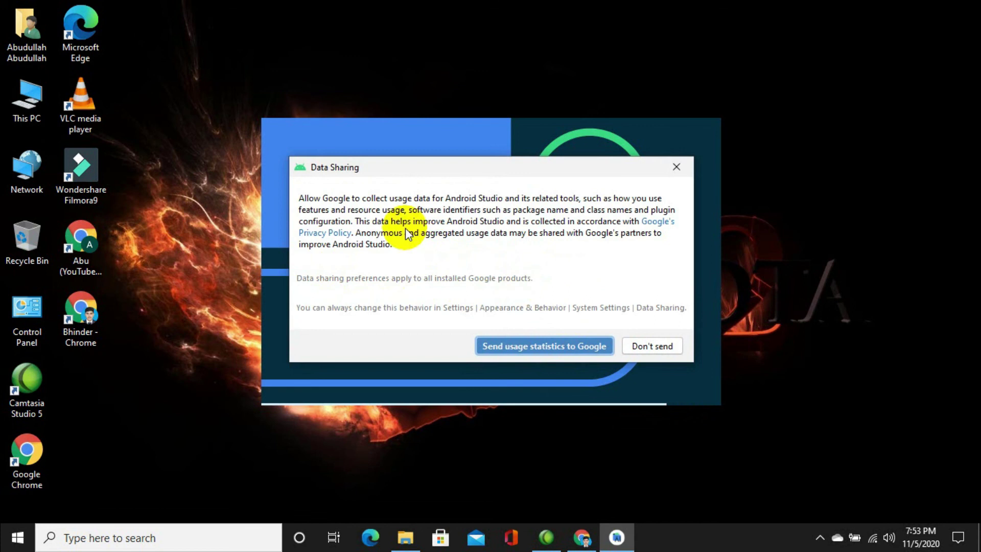
pyautogui.click(562, 349)
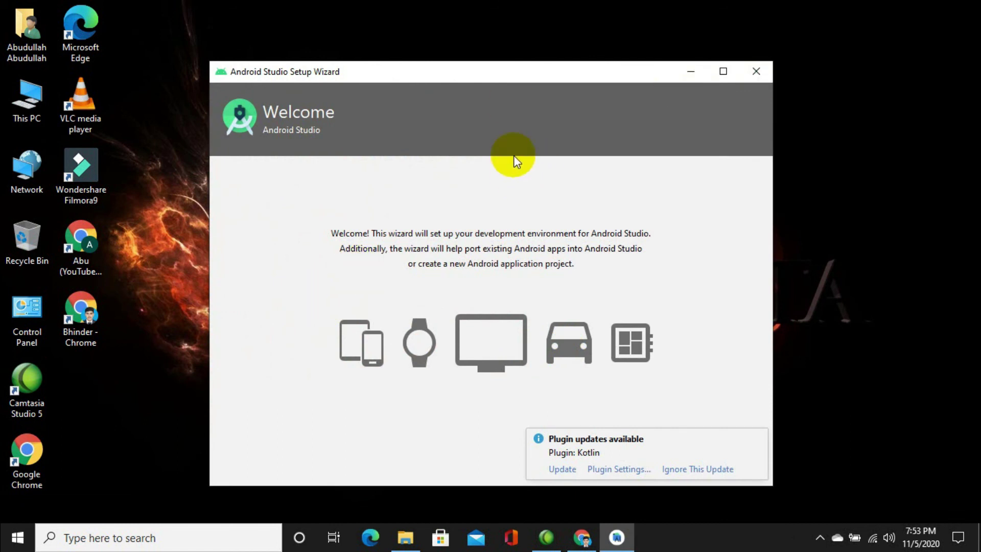
# Start the available Kotlin plugin update and let its download run in the background
pyautogui.moveTo(516, 69); pyautogui.dragTo(509, 21)
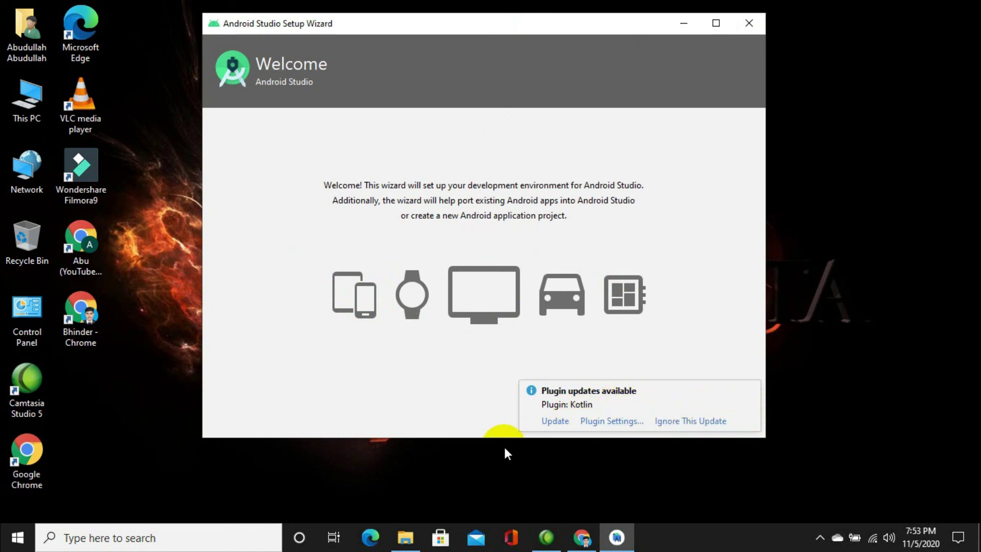
pyautogui.click(555, 423)
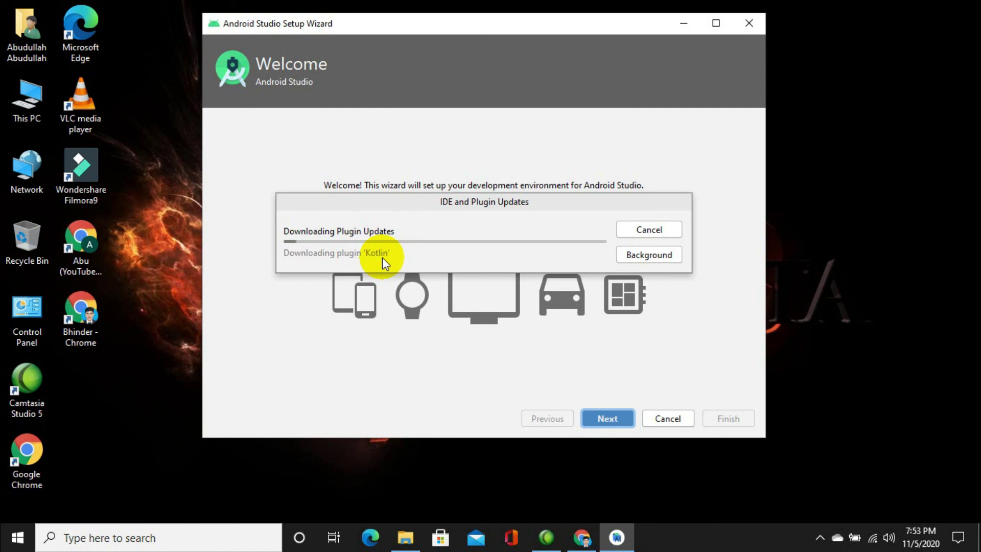
pyautogui.click(661, 254)
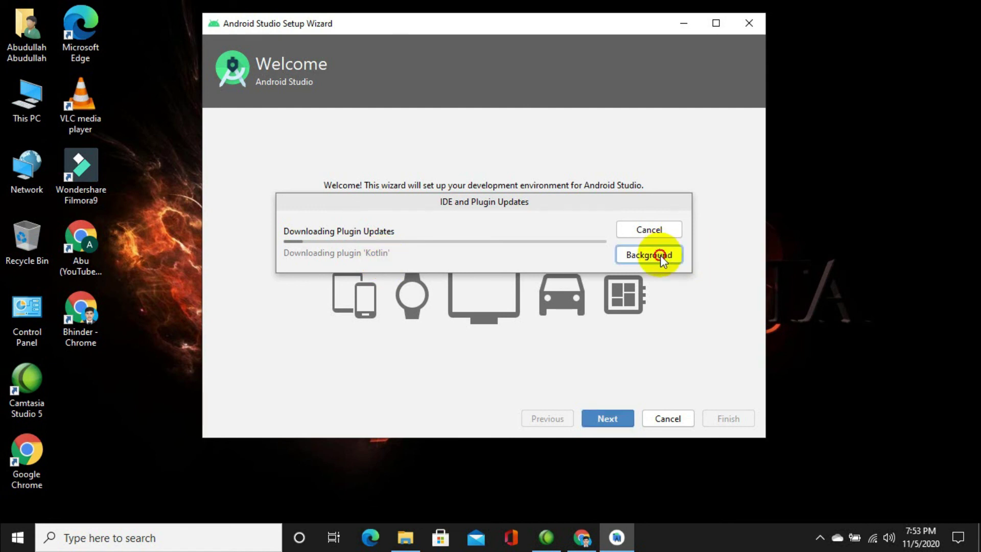
# Choose the Standard setup type and the Light UI theme in the setup wizard
pyautogui.click(613, 422)
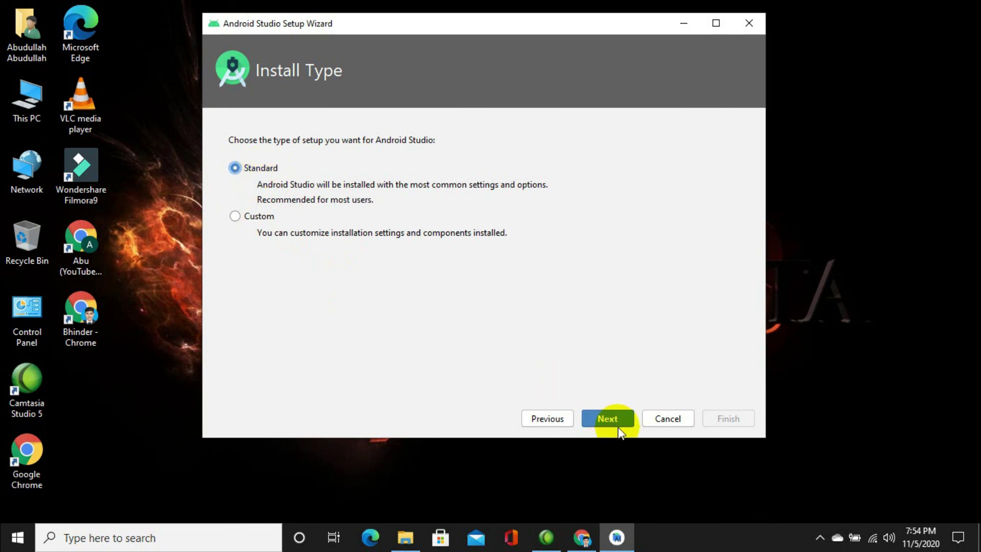
pyautogui.click(603, 416)
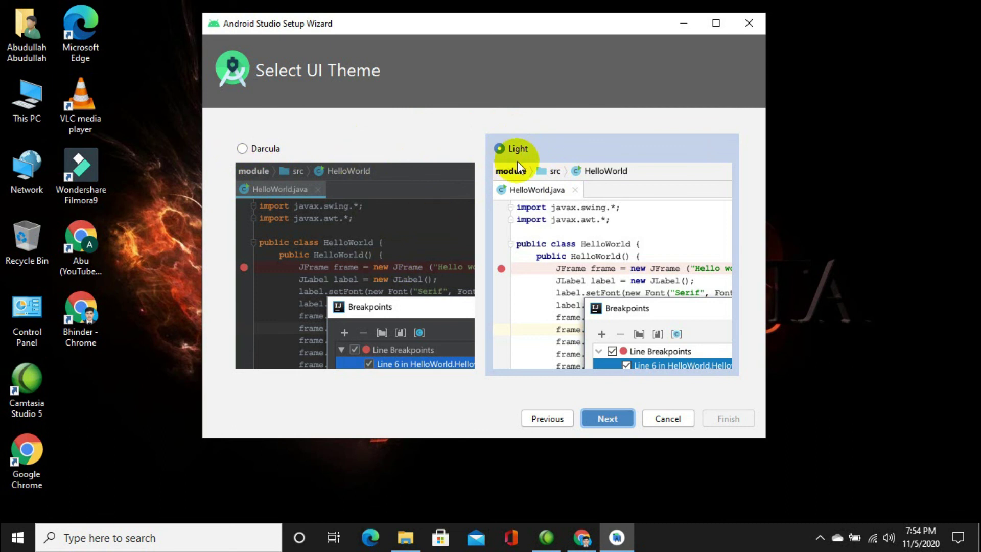
pyautogui.click(609, 419)
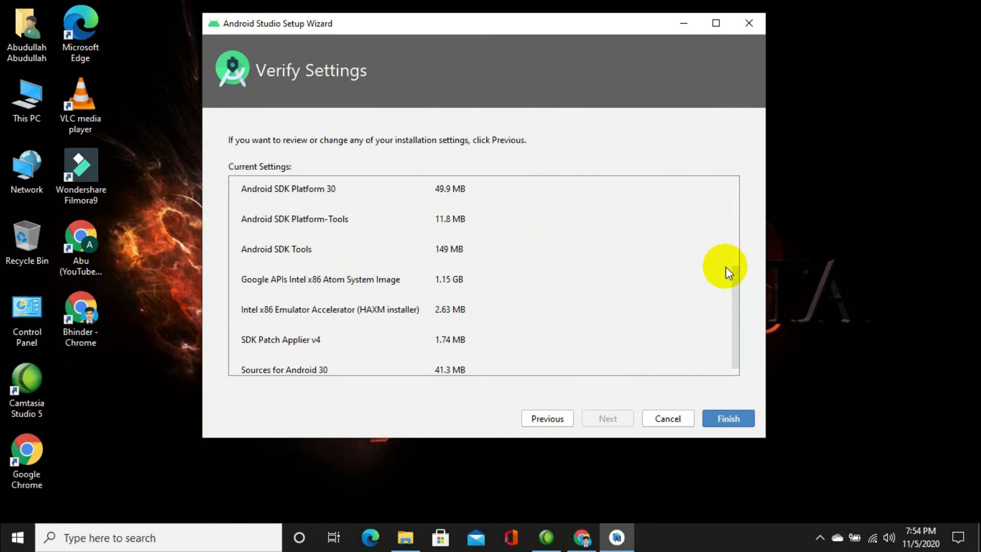
# Review the settings summary and start the SDK component download with its details shown
pyautogui.moveTo(735, 280); pyautogui.dragTo(731, 189)
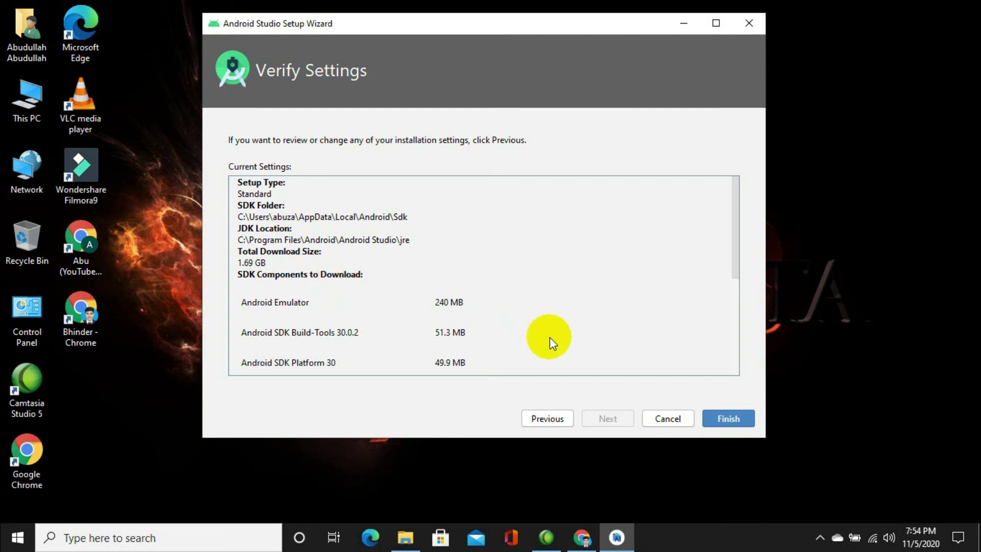
pyautogui.click(728, 418)
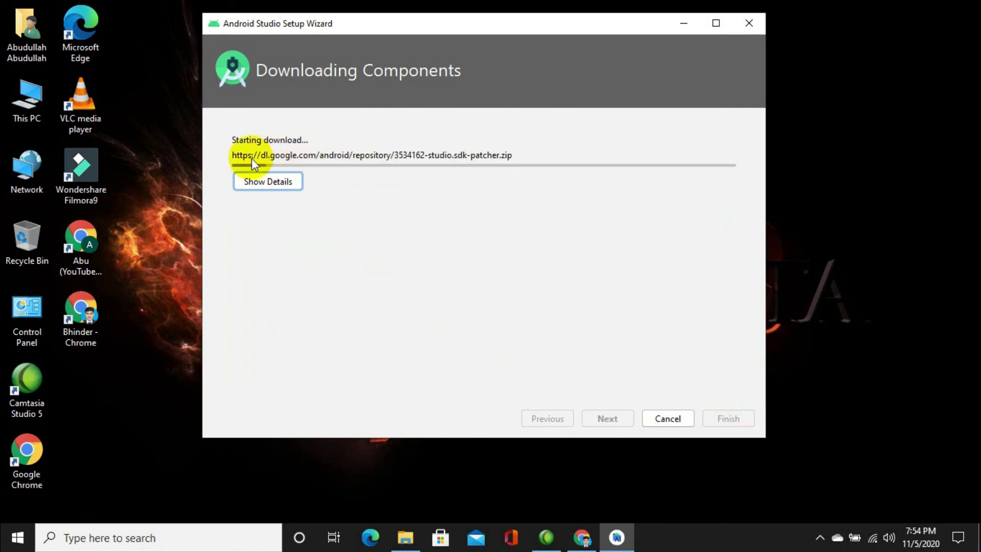
pyautogui.click(268, 182)
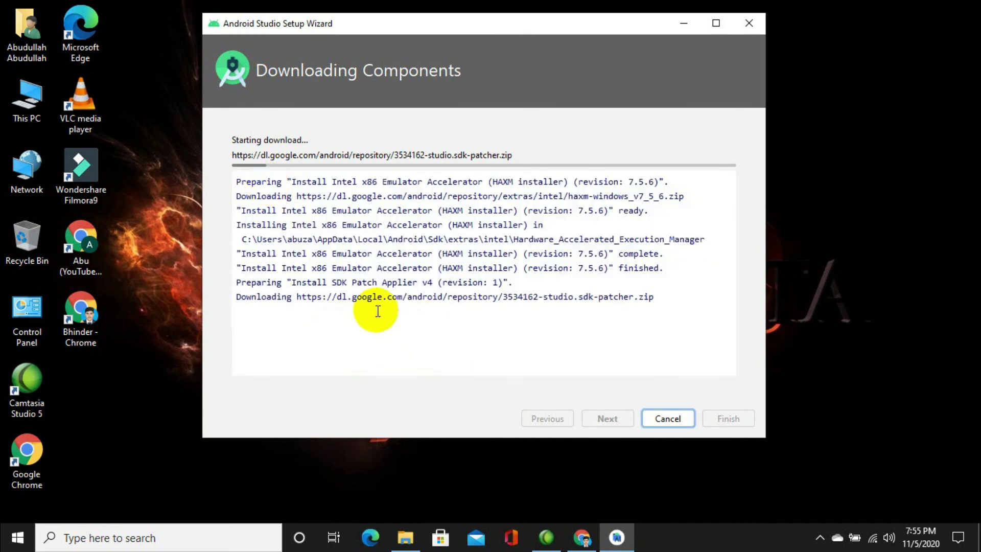
# Examine the download log entries for the HAXM installer and SDK Patch Applier
pyautogui.moveTo(653, 296); pyautogui.dragTo(229, 183)
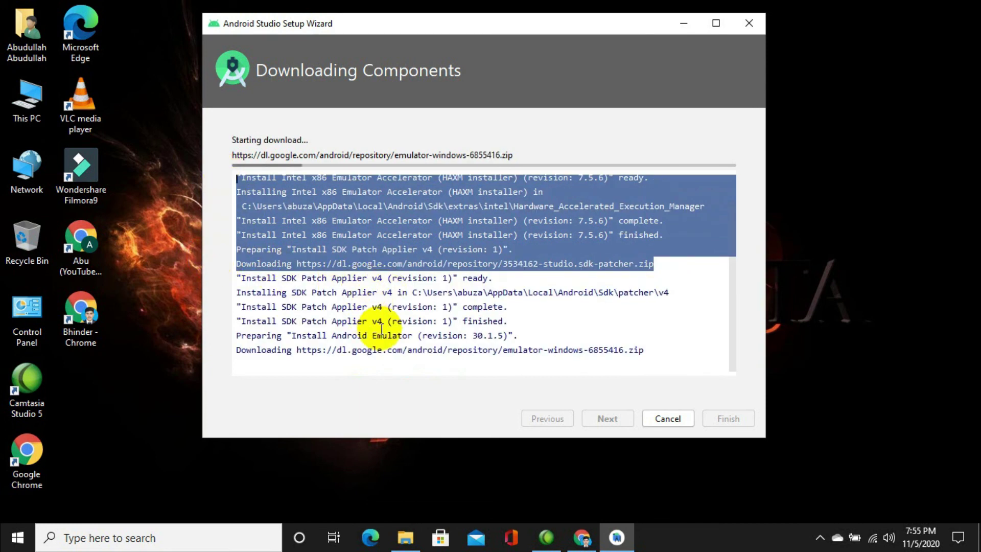
pyautogui.doubleClick(293, 278)
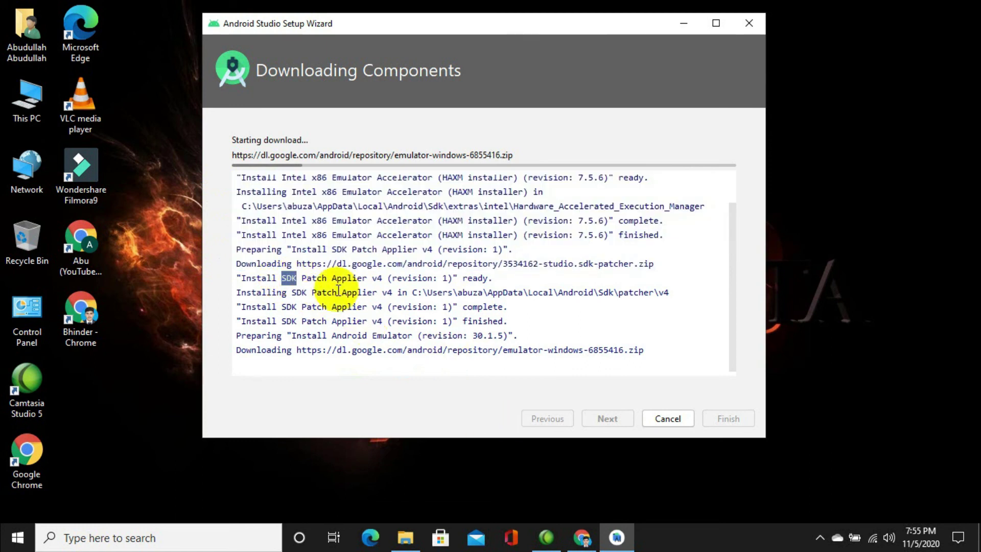
pyautogui.click(576, 363)
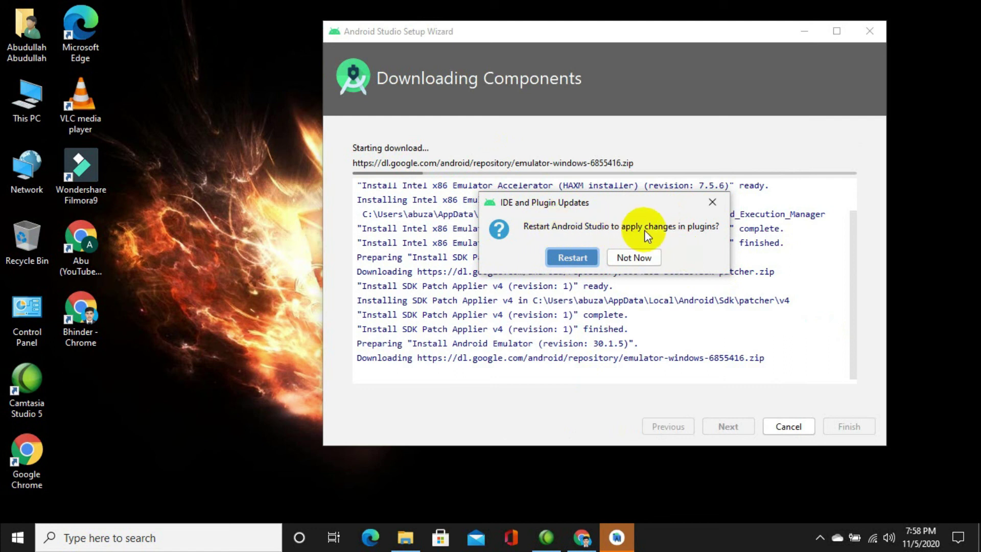
# Decline restarting for the plugin changes and finish the setup wizard once all components have been downloaded
pyautogui.click(638, 258)
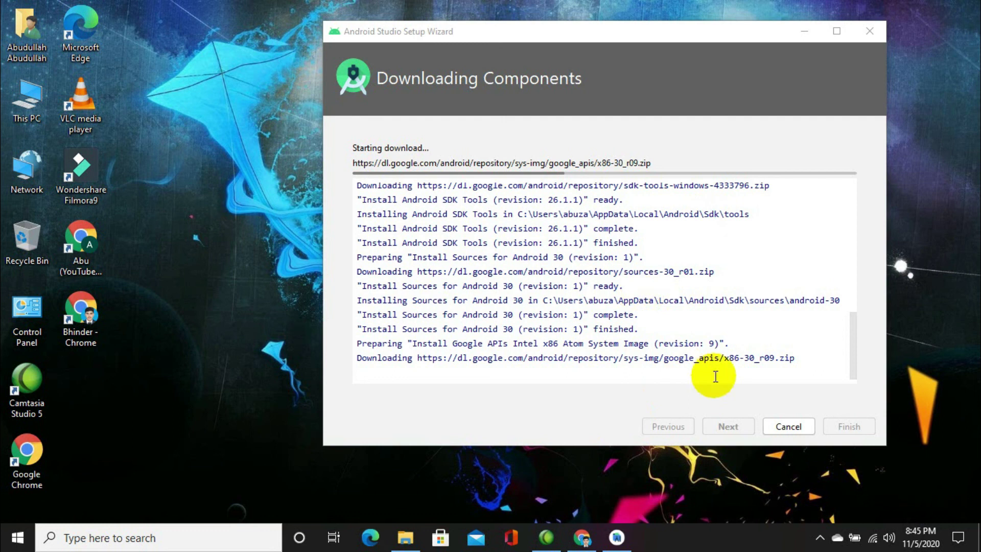
pyautogui.click(808, 360)
pyautogui.moveTo(808, 361); pyautogui.dragTo(736, 347)
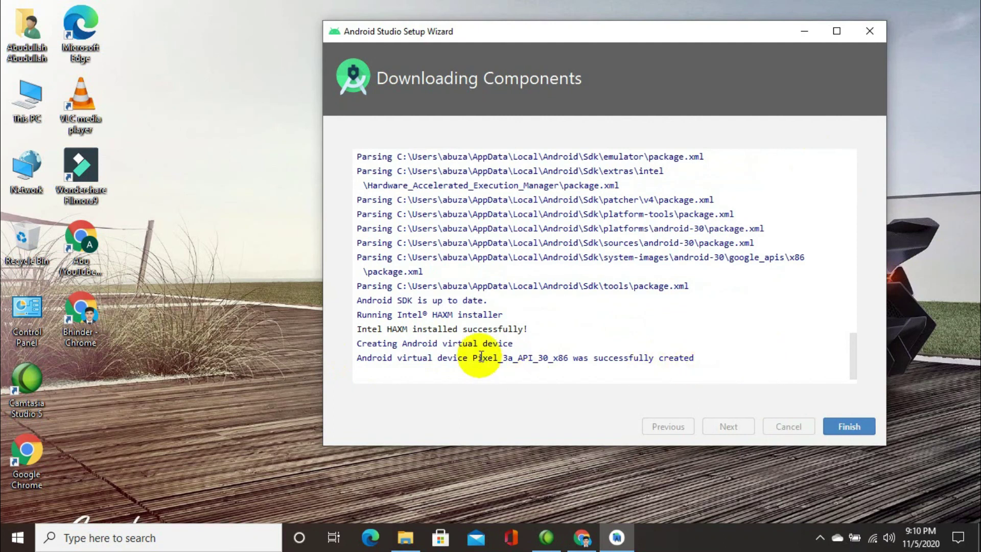
pyautogui.click(865, 425)
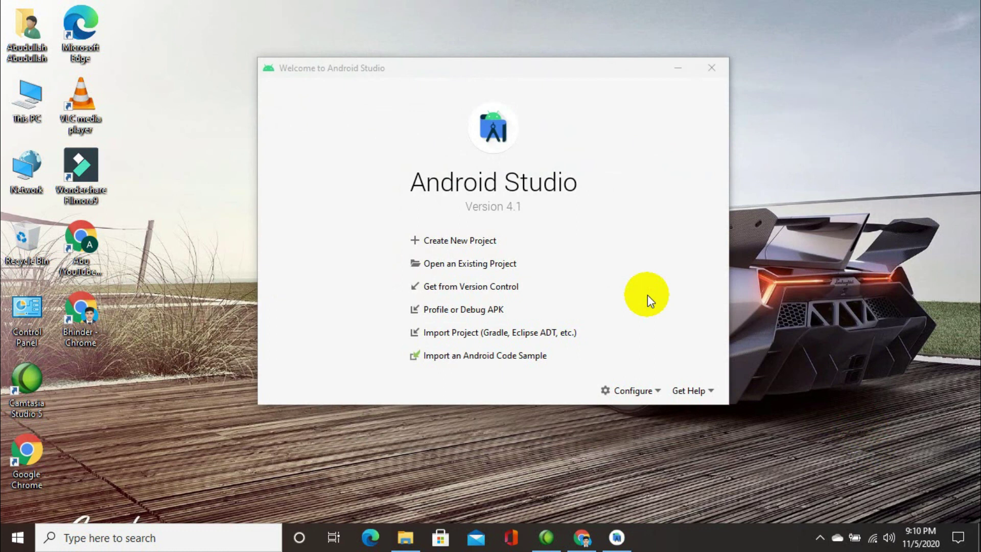
# Start a new project and browse all of the Phone and Tablet templates
pyautogui.click(471, 248)
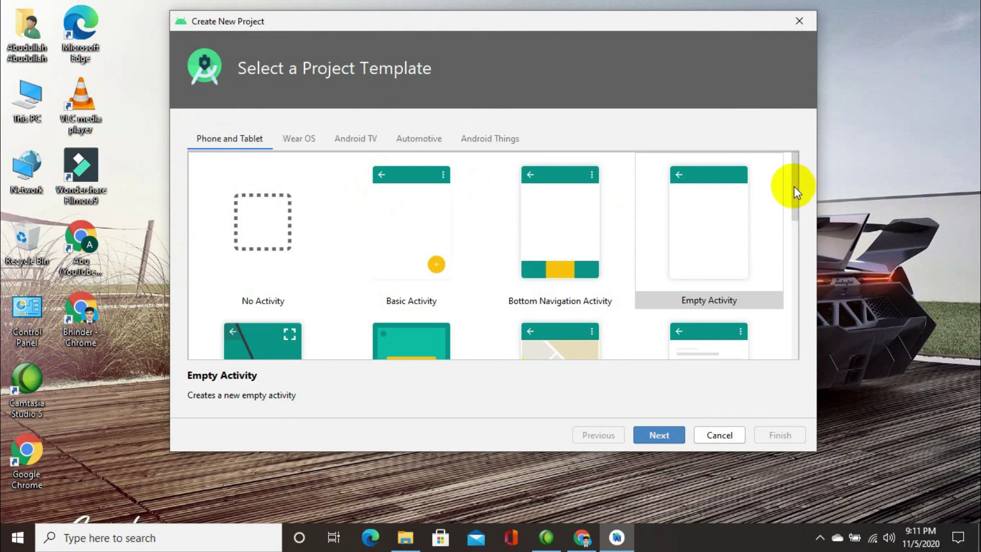
pyautogui.moveTo(794, 186); pyautogui.dragTo(796, 197)
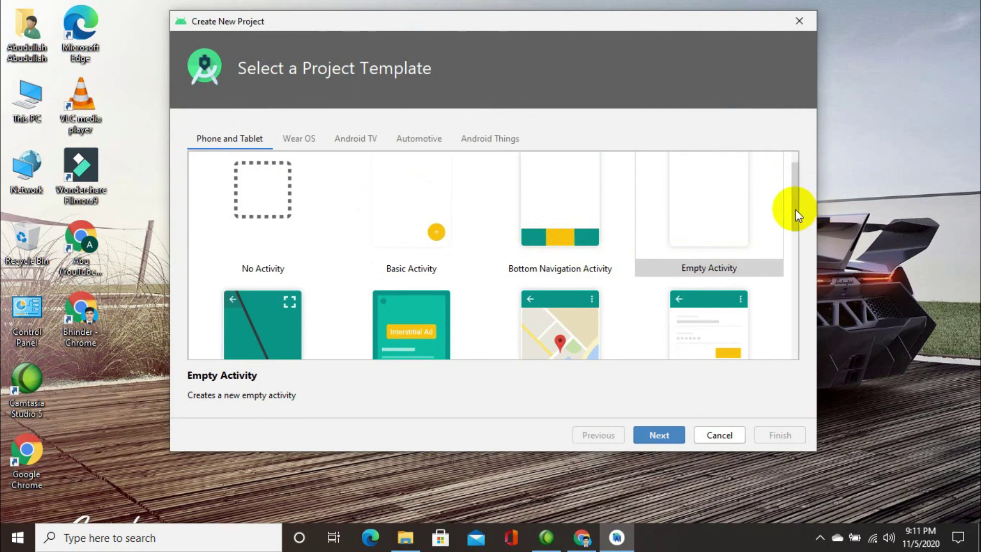
pyautogui.moveTo(796, 210); pyautogui.dragTo(805, 259)
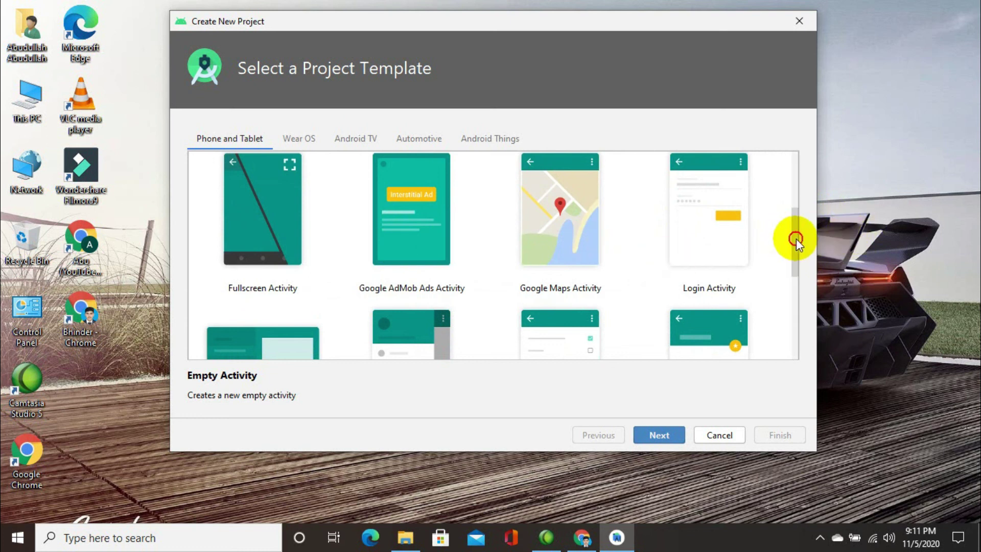
pyautogui.moveTo(796, 238); pyautogui.dragTo(798, 323)
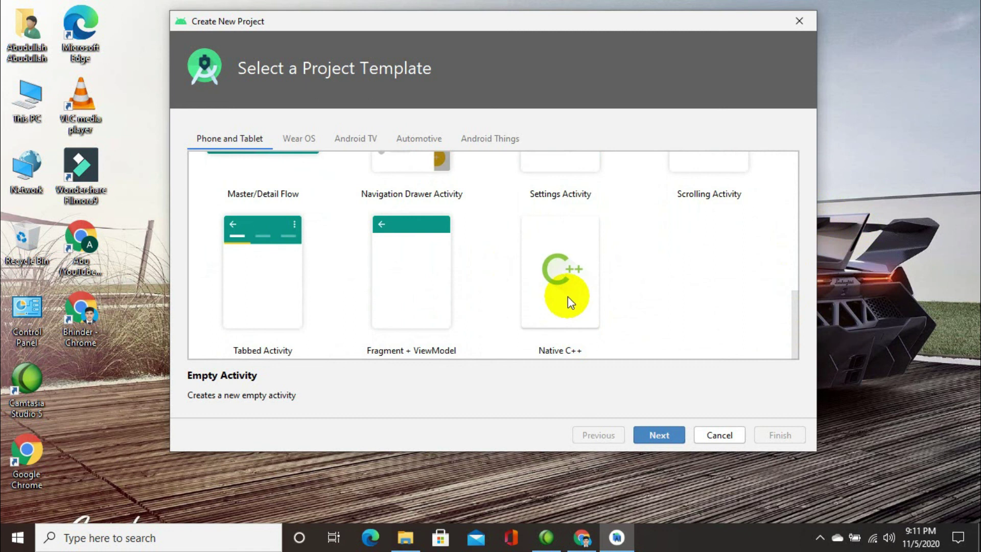
# Look through the Wear OS, Android TV, Automotive and Android Things project templates
pyautogui.click(294, 139)
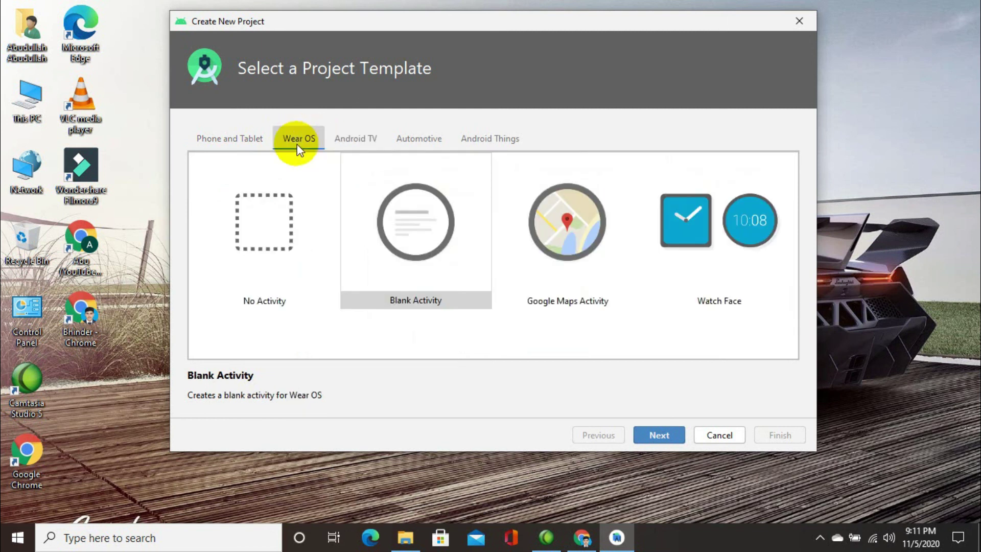
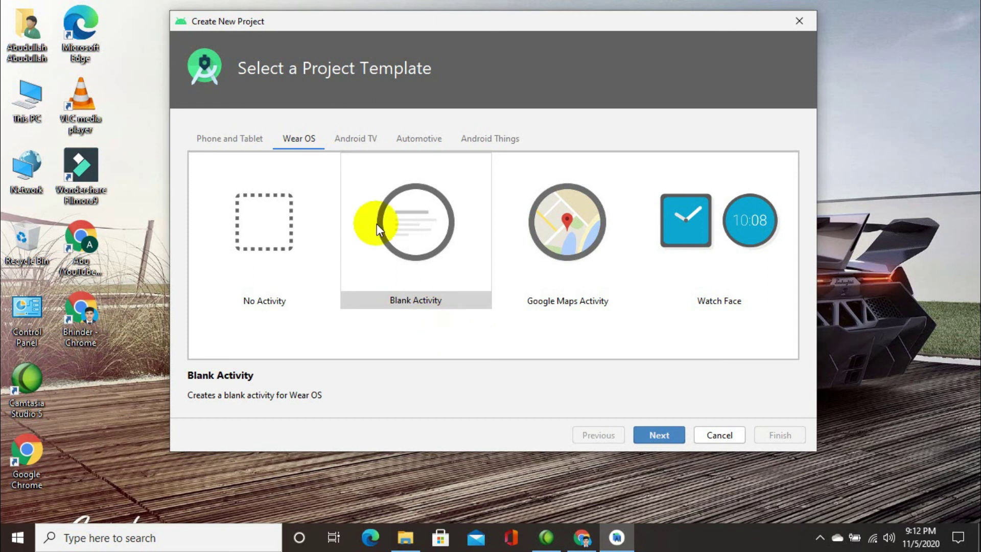
pyautogui.click(356, 142)
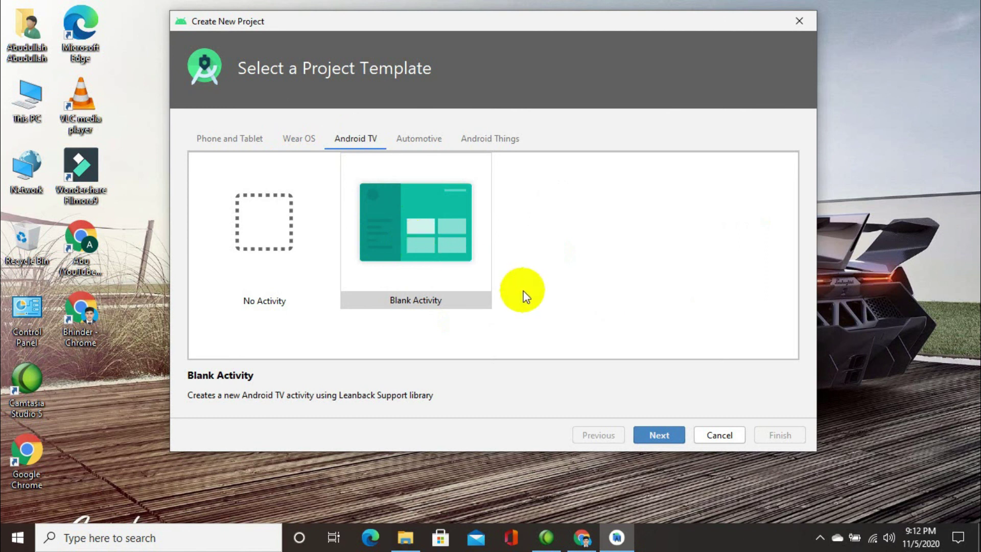
pyautogui.click(437, 141)
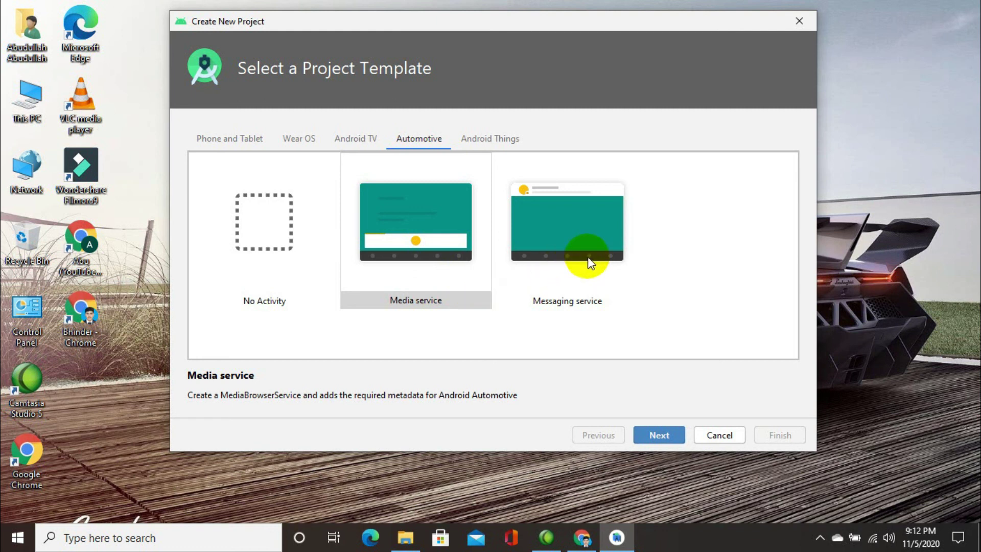
pyautogui.click(493, 139)
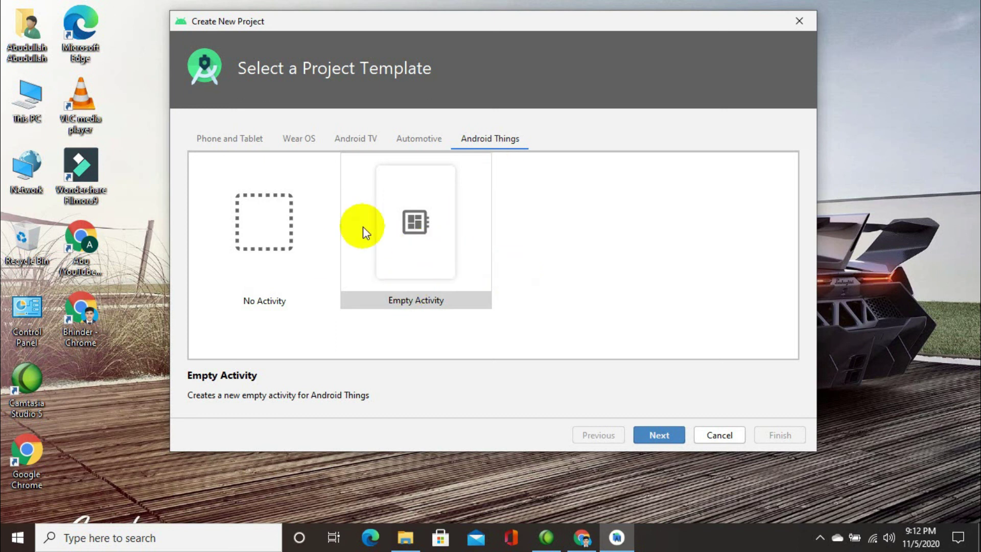
# Use the Empty Activity template for Phone and Tablet and continue to the project configuration
pyautogui.click(259, 142)
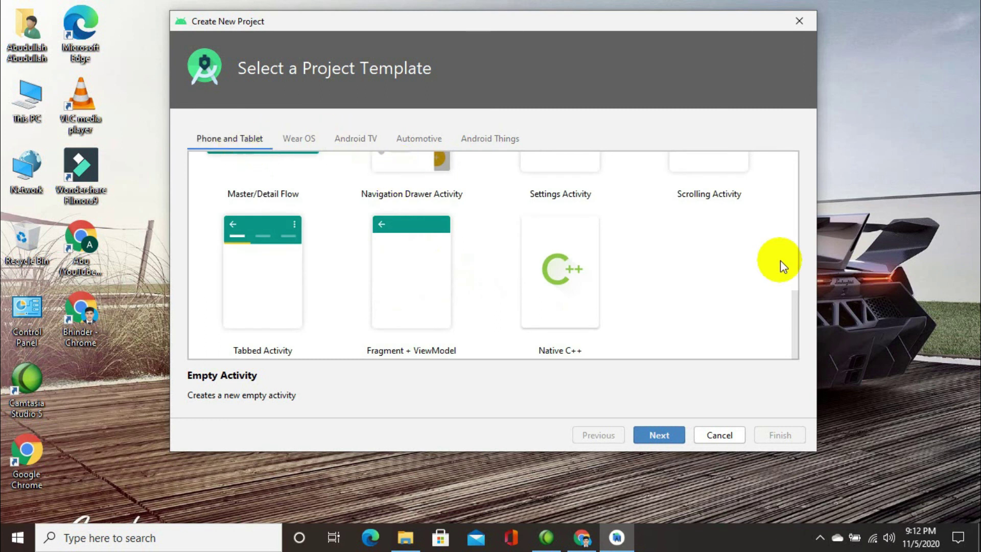
pyautogui.moveTo(796, 317); pyautogui.dragTo(798, 186)
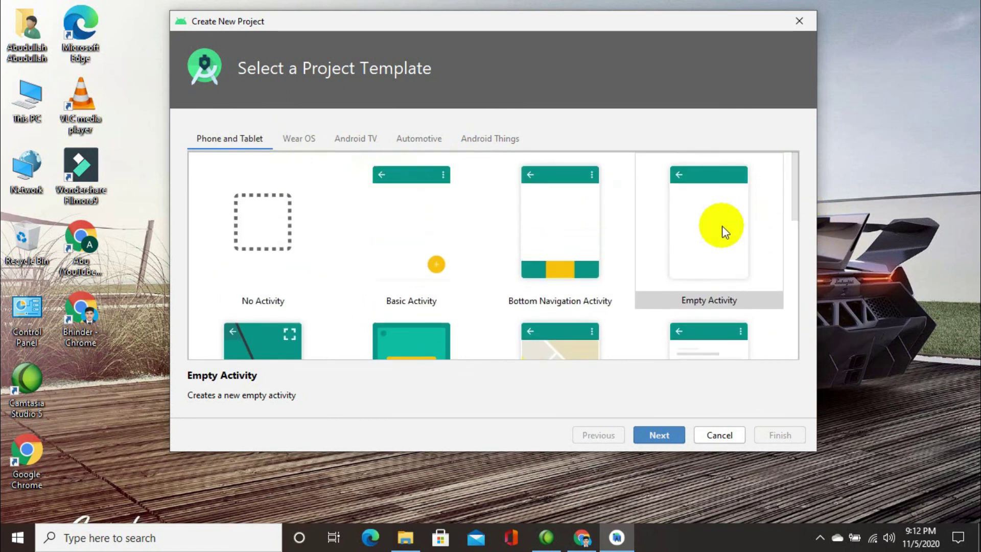
pyautogui.click(657, 433)
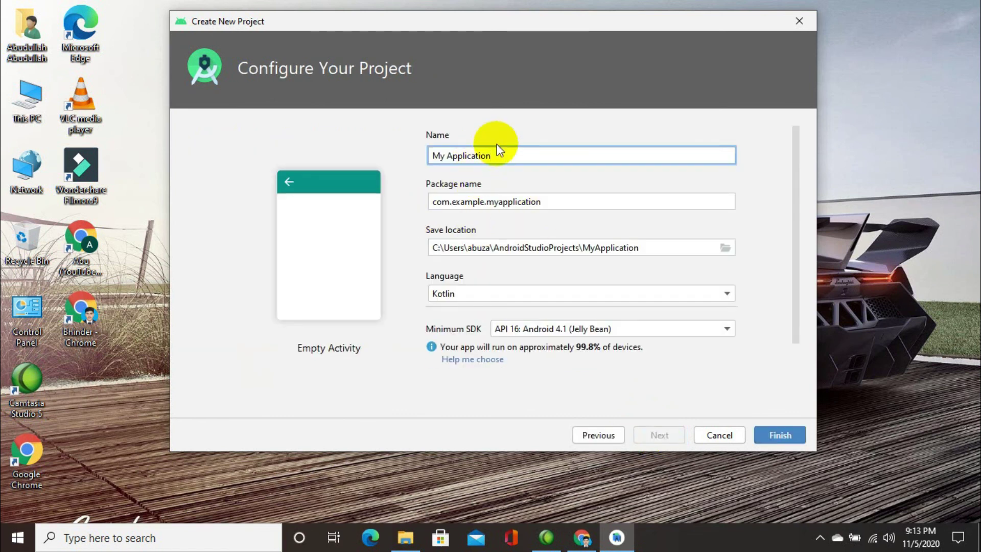
# Replace the default project name with My Prog
pyautogui.moveTo(499, 155); pyautogui.dragTo(429, 157)
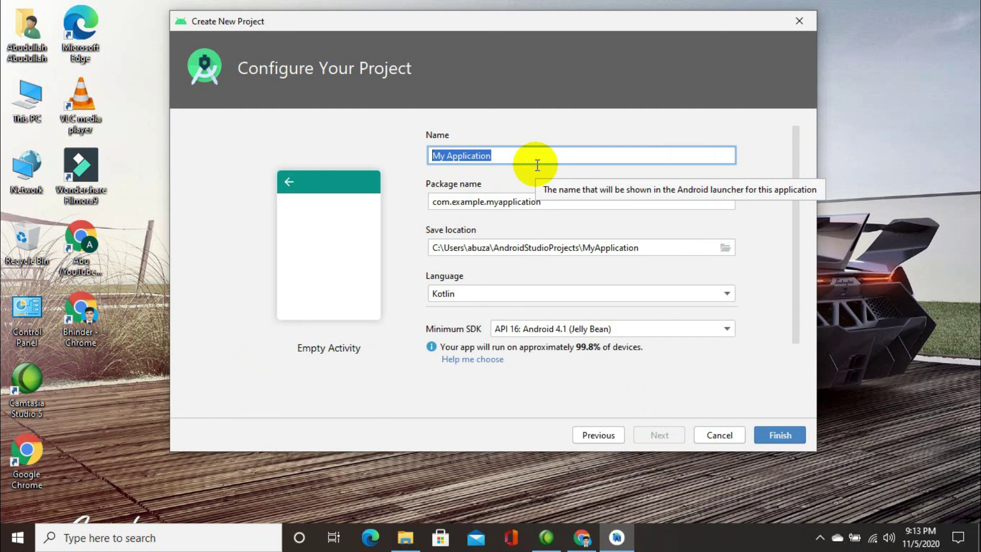
pyautogui.write('My')
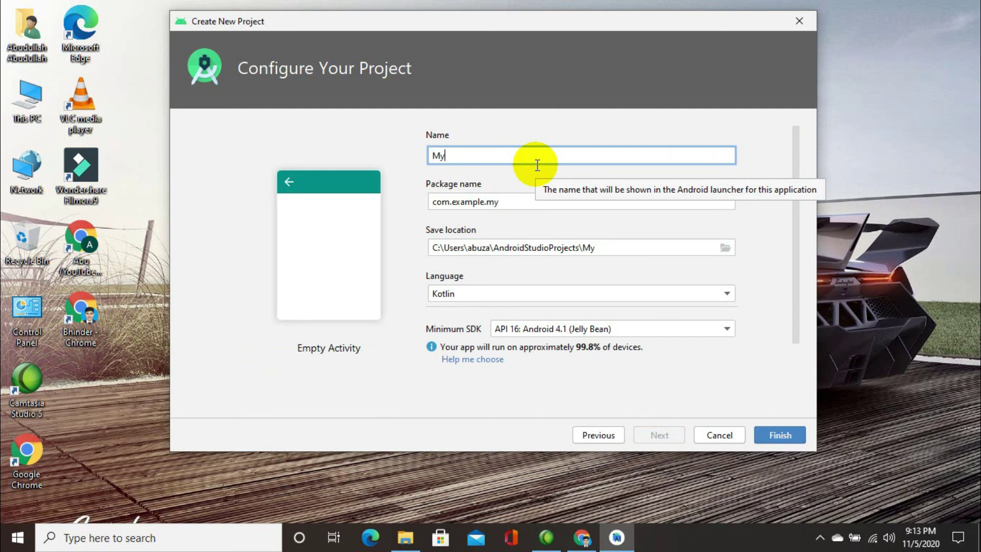
pyautogui.write(' Pro')
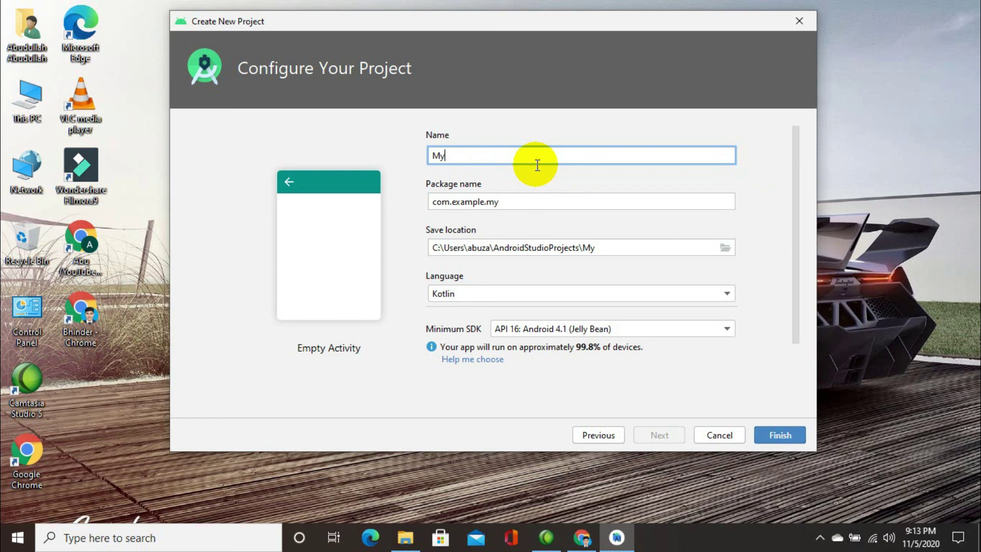
pyautogui.write('g')
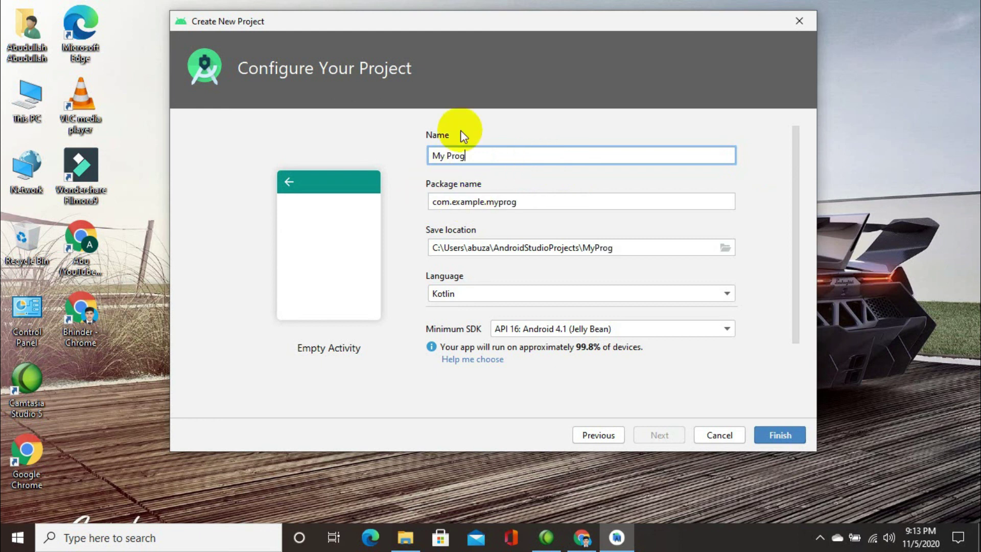
pyautogui.moveTo(475, 162); pyautogui.dragTo(425, 156)
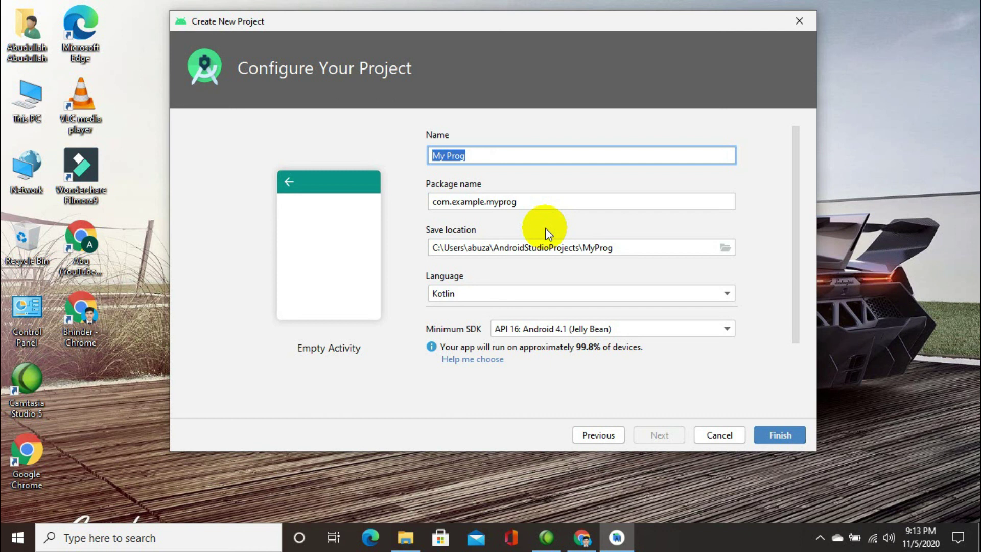
# Replace the whole package name with android.studio.lec1 and review its individual segments
pyautogui.click(524, 206)
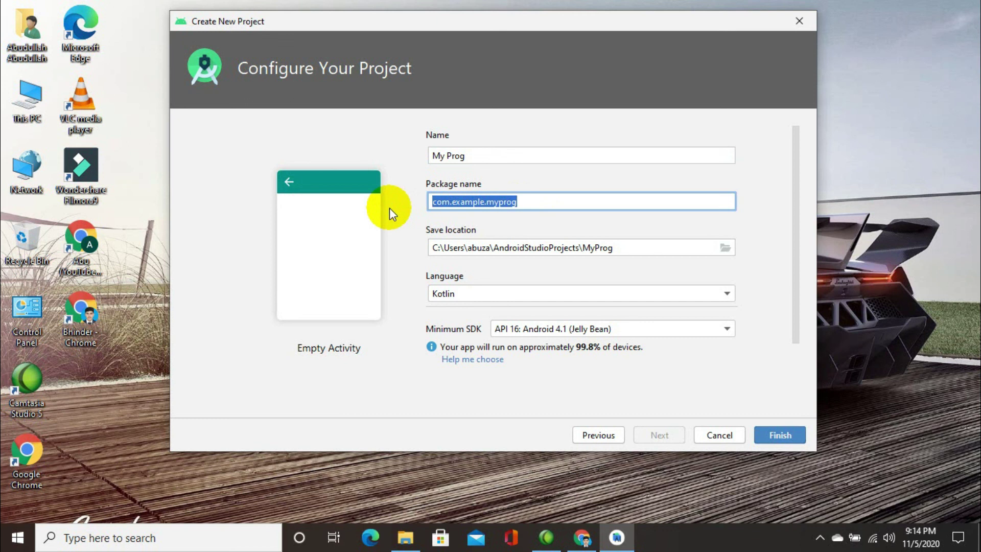
pyautogui.write('a')
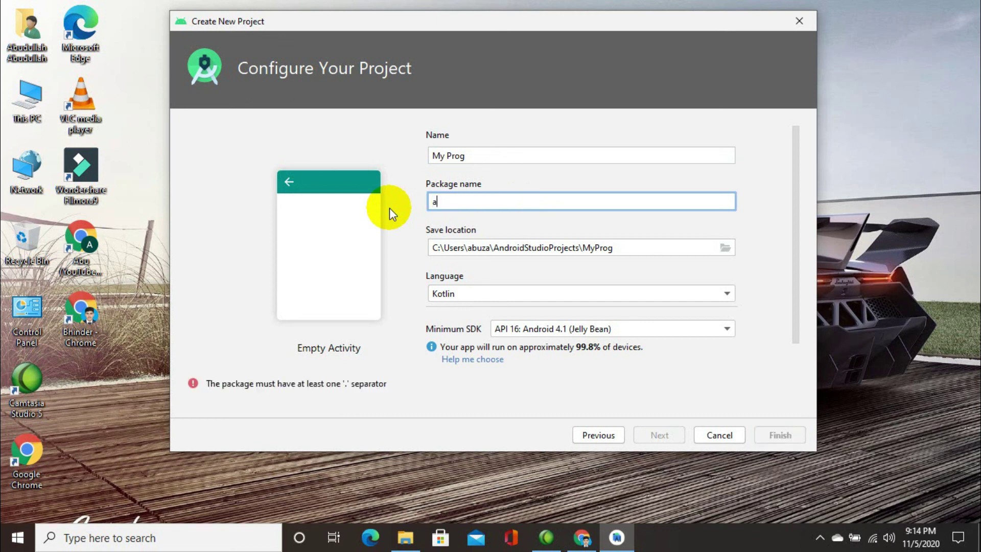
pyautogui.write('ndroid.')
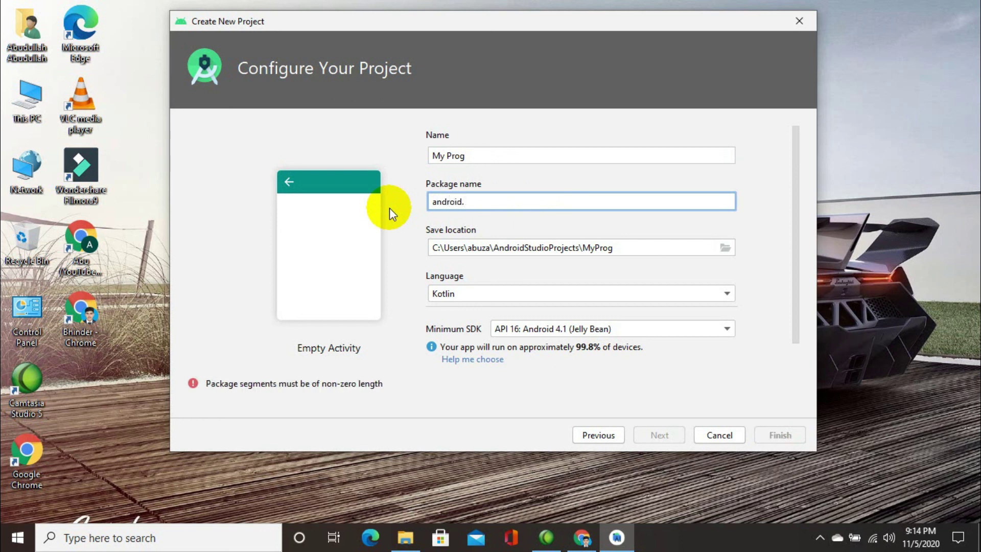
pyautogui.write('s')
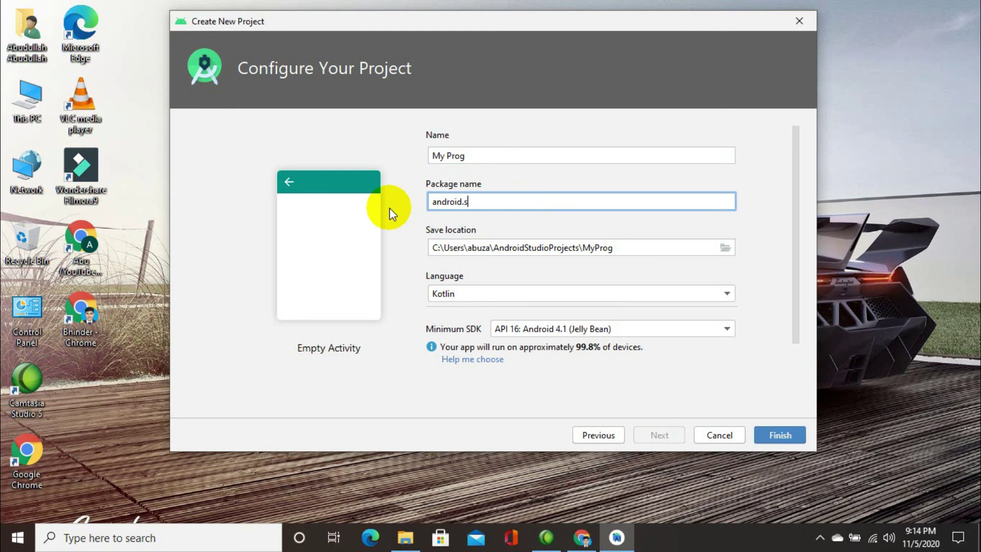
pyautogui.write('tudio.lec1')
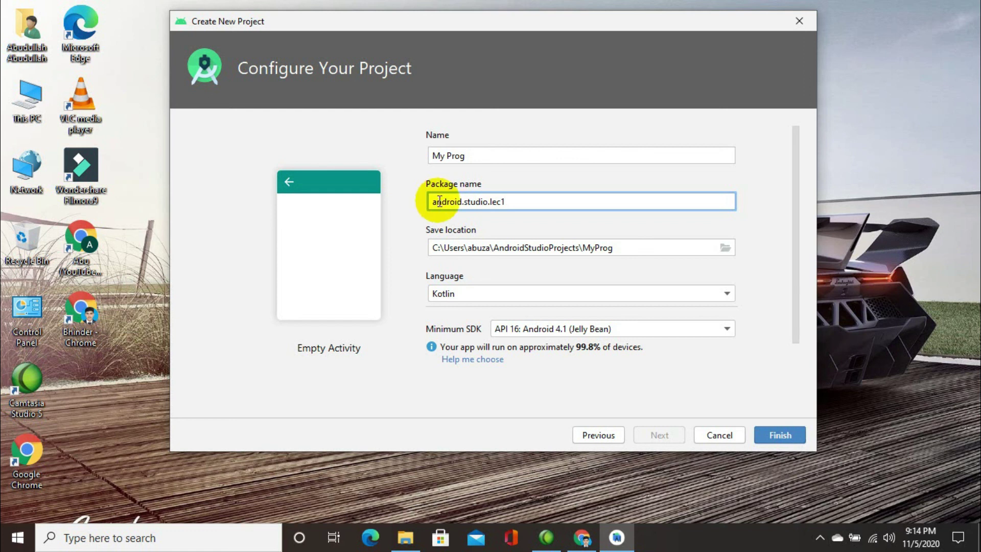
pyautogui.moveTo(433, 203); pyautogui.dragTo(463, 204)
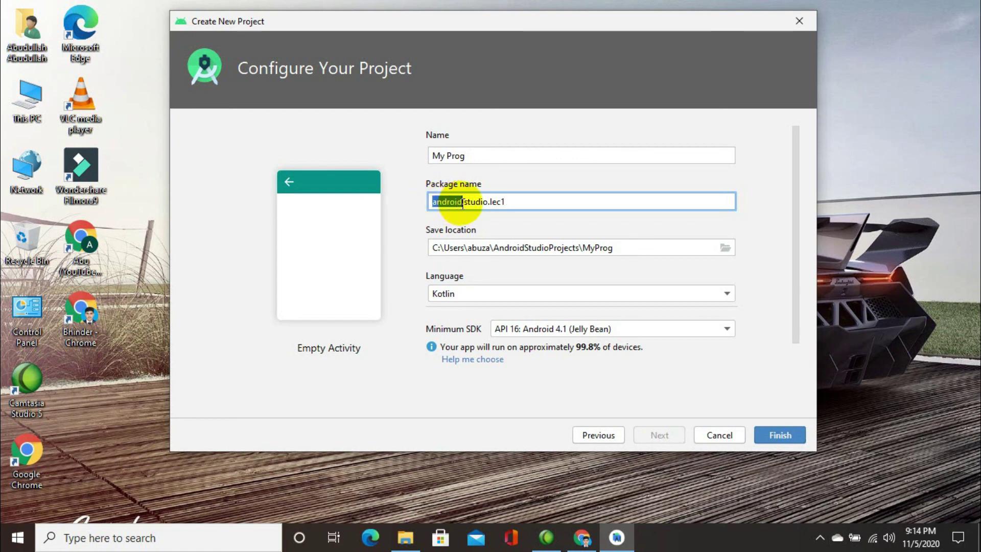
pyautogui.moveTo(464, 203); pyautogui.dragTo(489, 202)
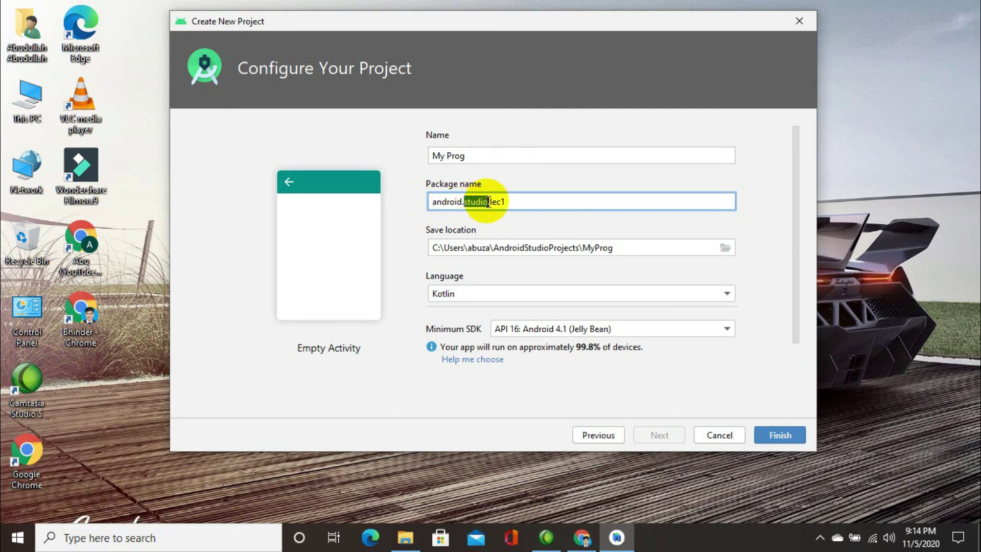
pyautogui.click(489, 206)
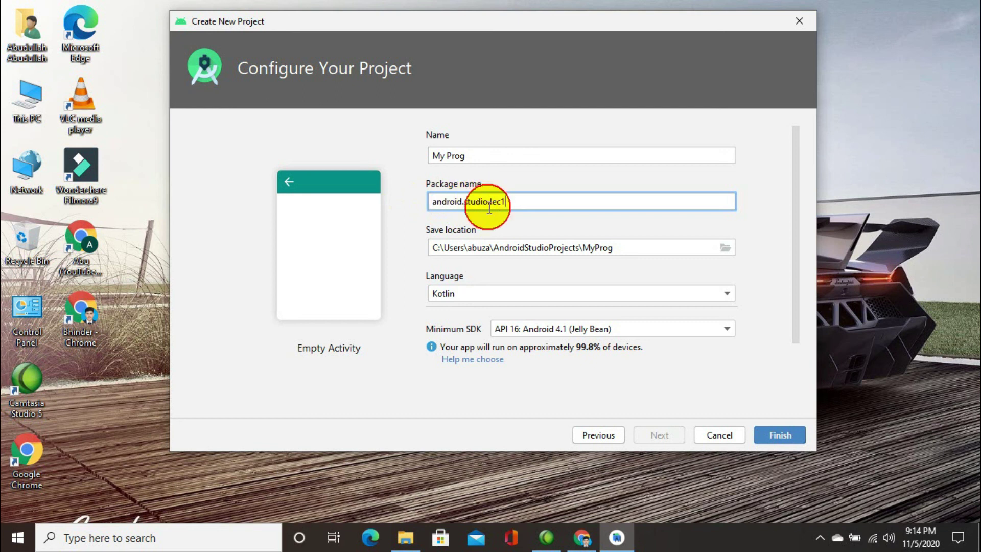
pyautogui.moveTo(490, 202); pyautogui.dragTo(502, 203)
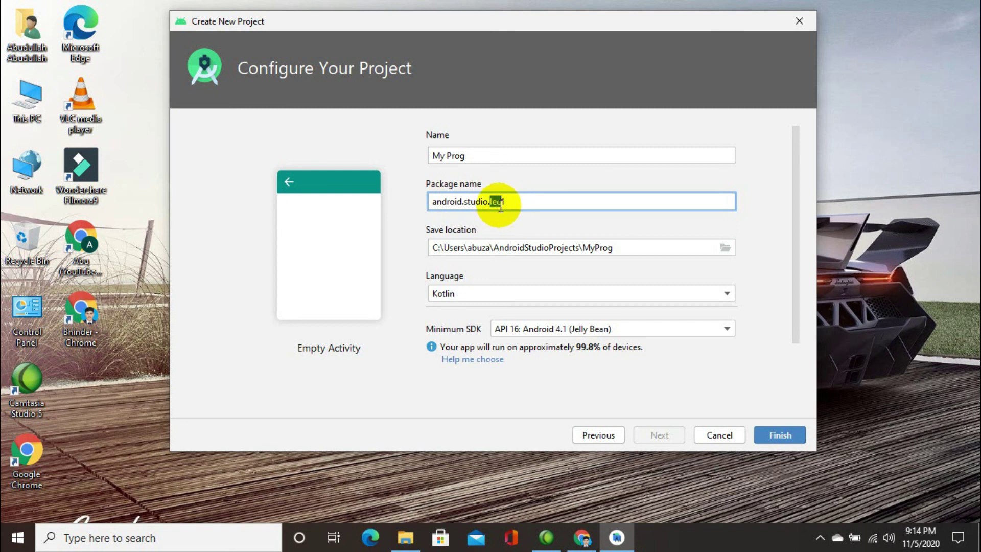
# Change the last segment of the package name to MyProg and rename the project to MyProg, both without a space
pyautogui.click(512, 202)
pyautogui.press('BackSpace')
pyautogui.press('BackSpace')
pyautogui.press('BackSpace')
pyautogui.press('BackSpace')
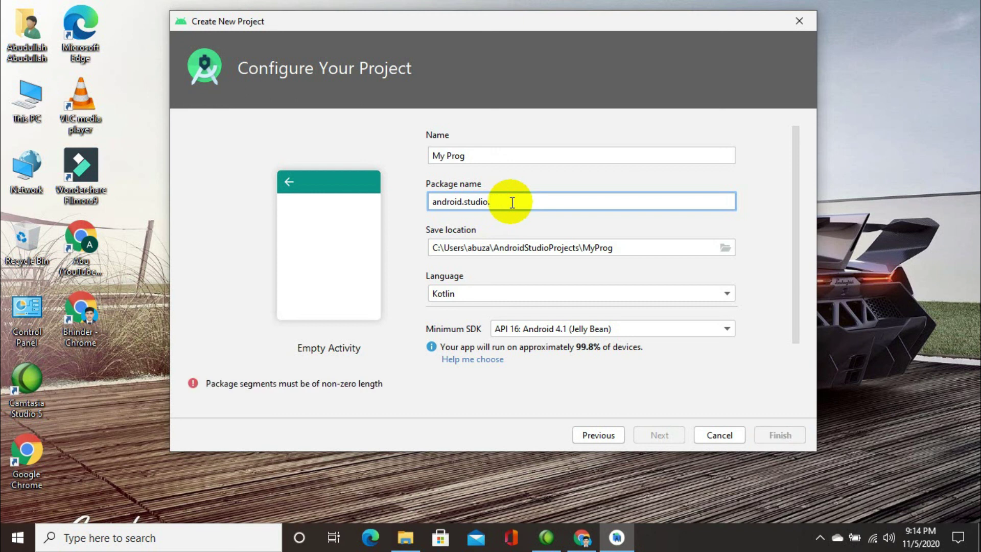
pyautogui.write('My')
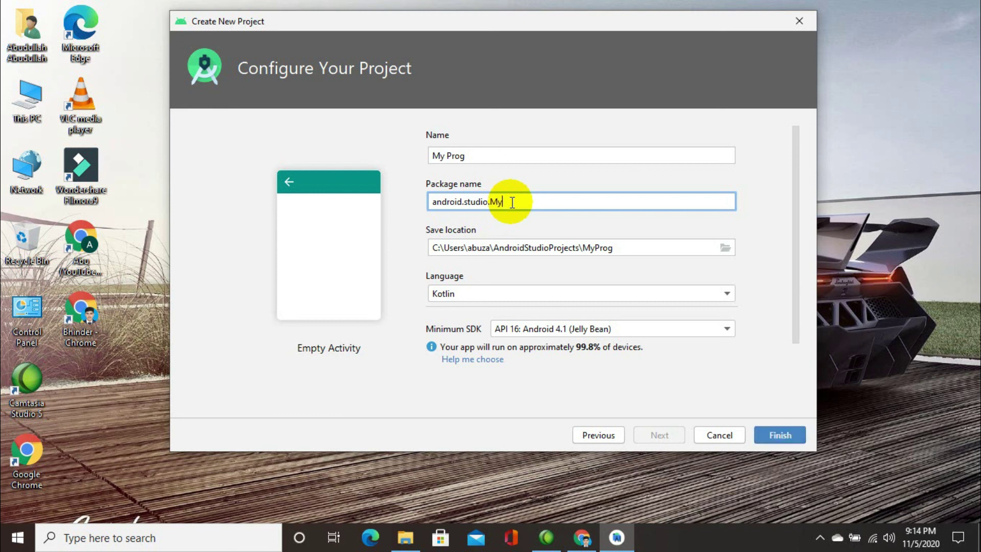
pyautogui.write(' Prog')
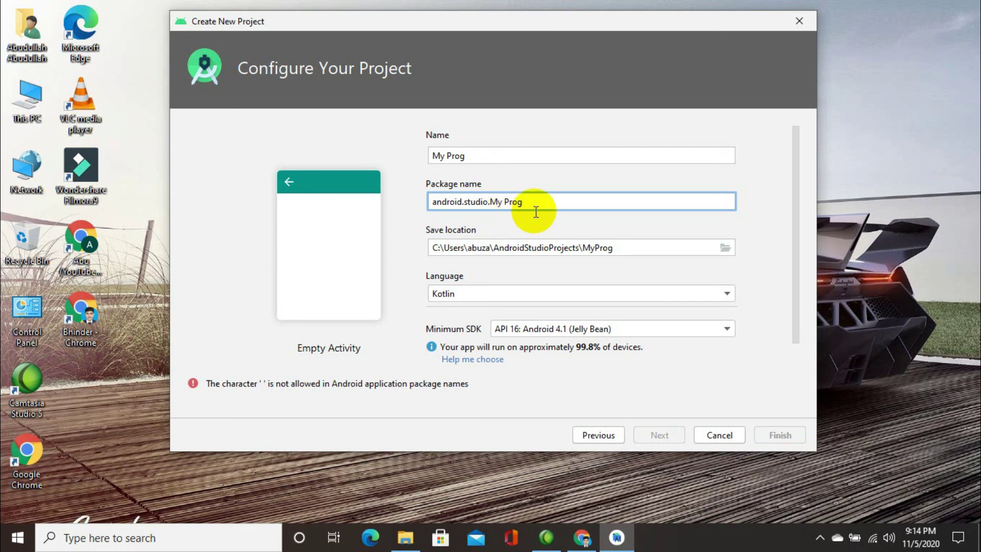
pyautogui.click(446, 158)
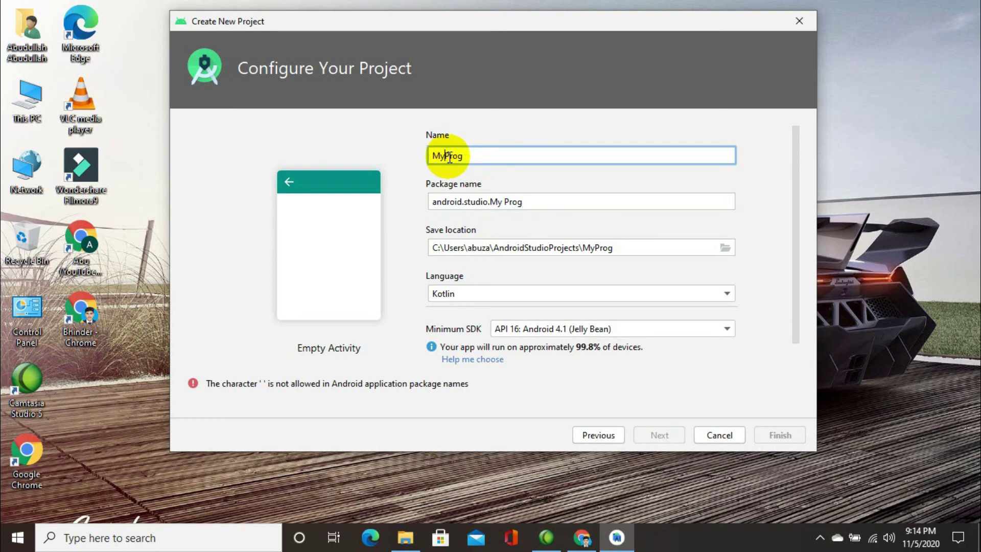
pyautogui.click(532, 202)
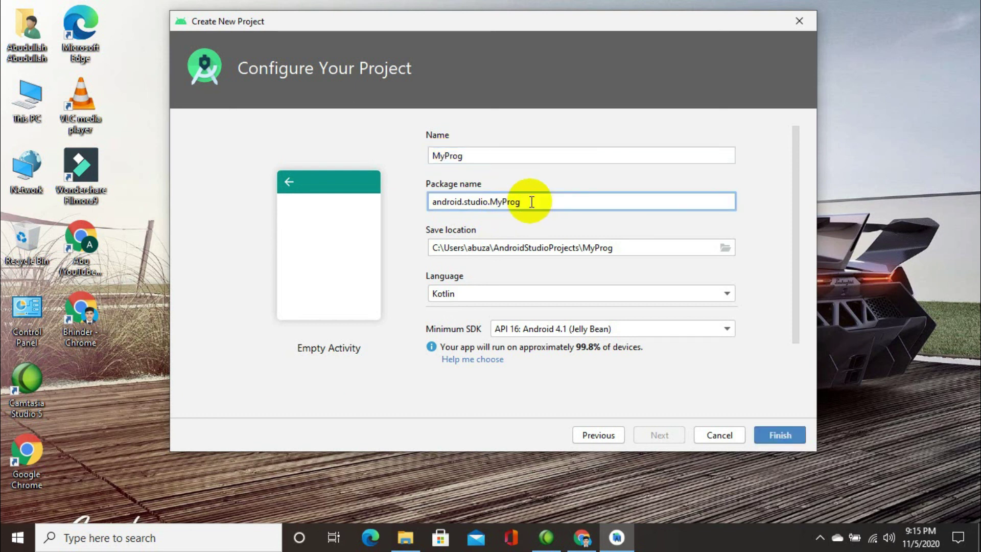
pyautogui.moveTo(488, 202); pyautogui.dragTo(522, 202)
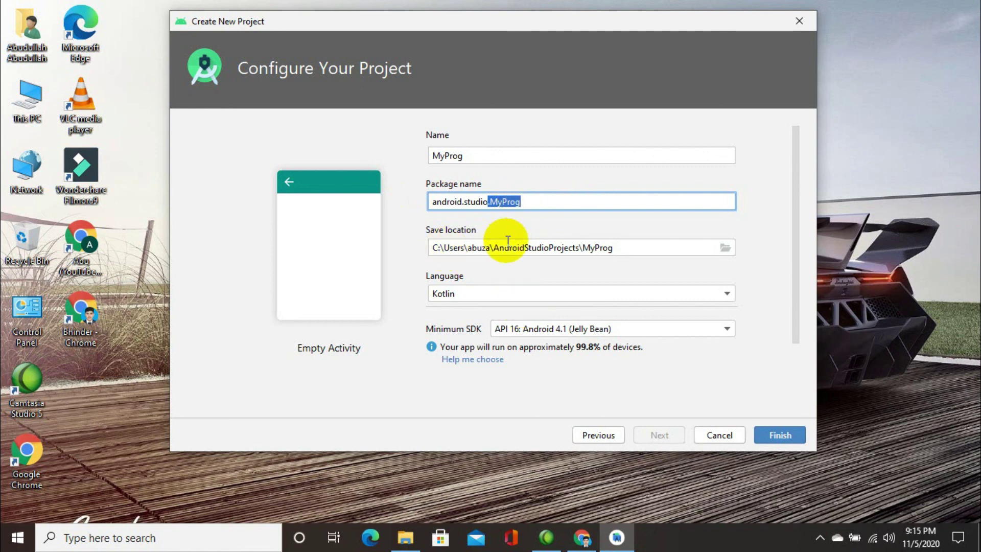
# Set the project language to Java and the minimum SDK to API 30: Android 11.0 (R)
pyautogui.click(498, 294)
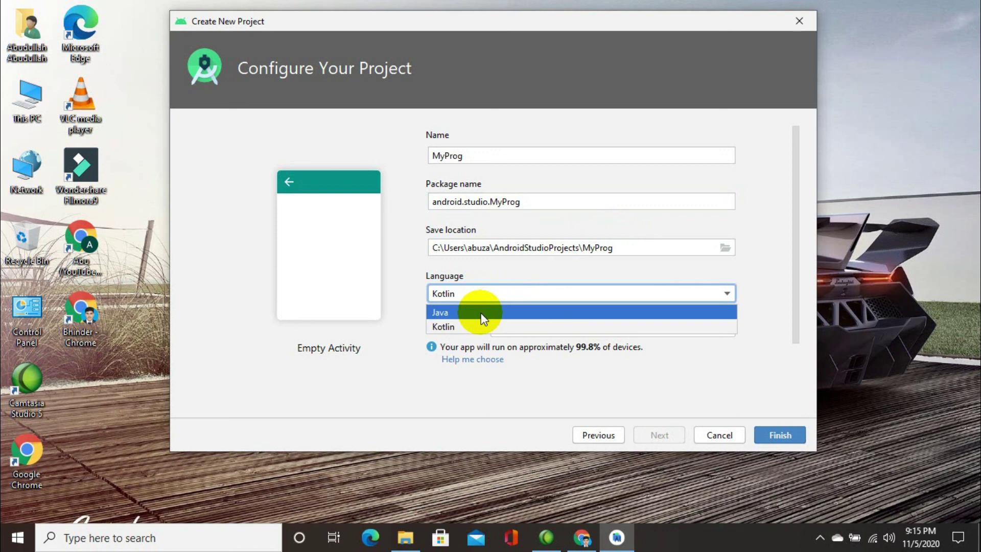
pyautogui.click(481, 313)
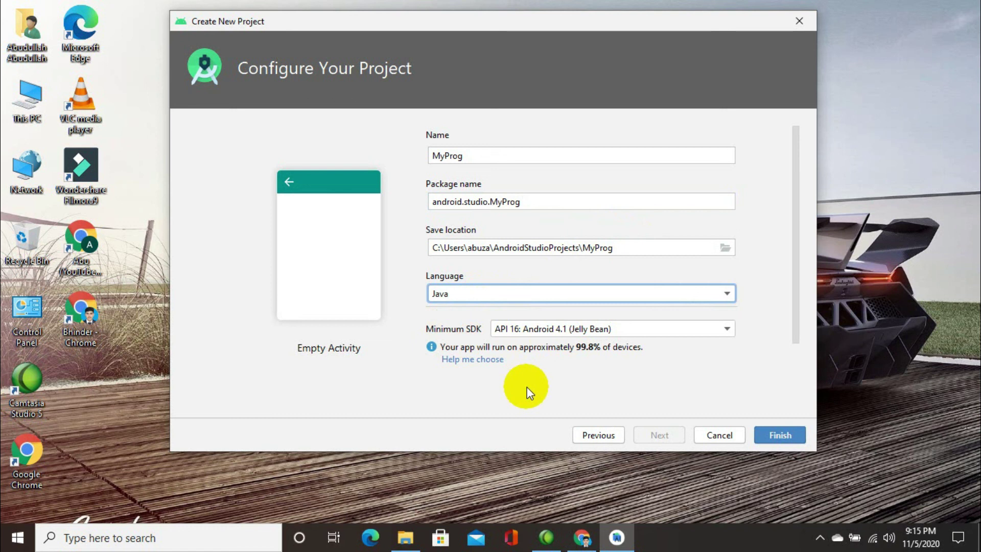
pyautogui.click(561, 332)
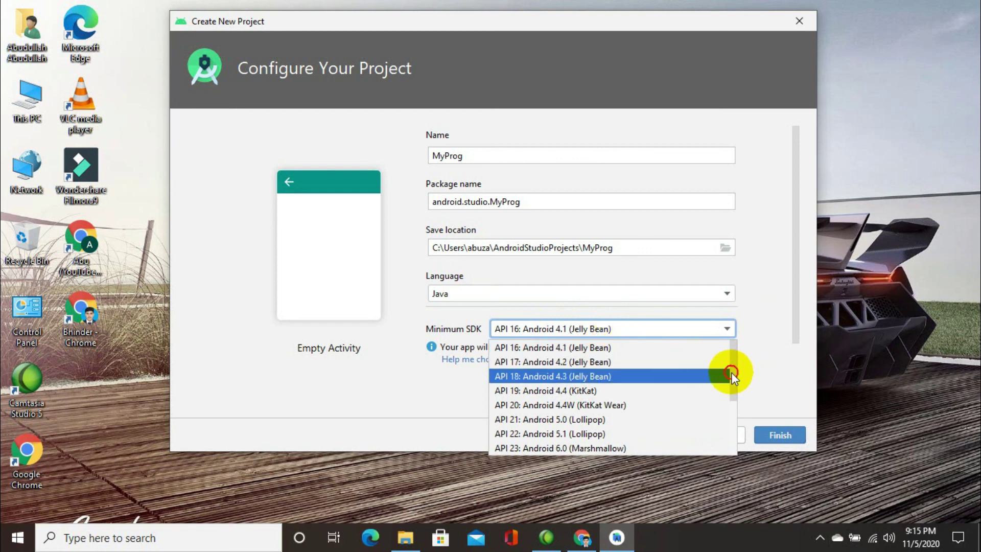
pyautogui.moveTo(732, 372); pyautogui.dragTo(726, 455)
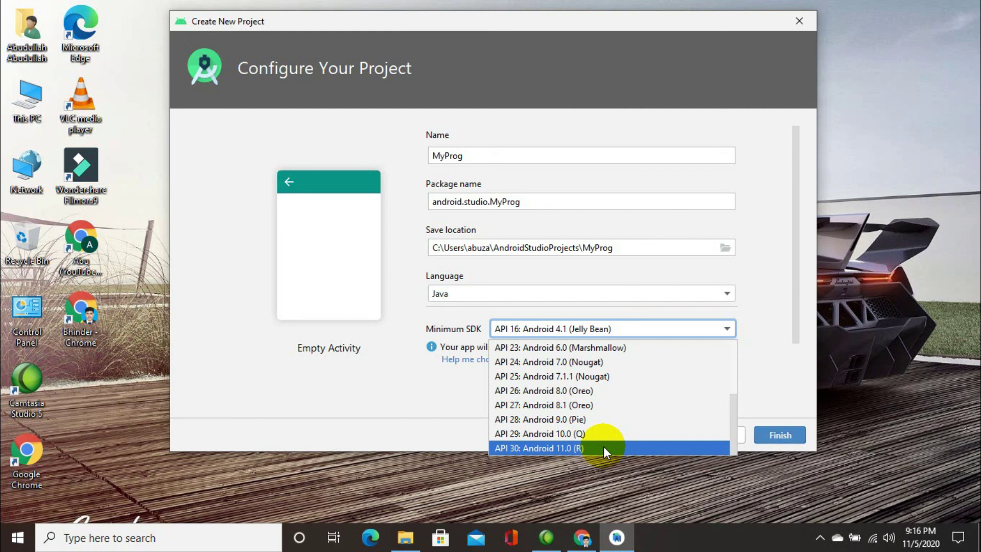
pyautogui.click(571, 450)
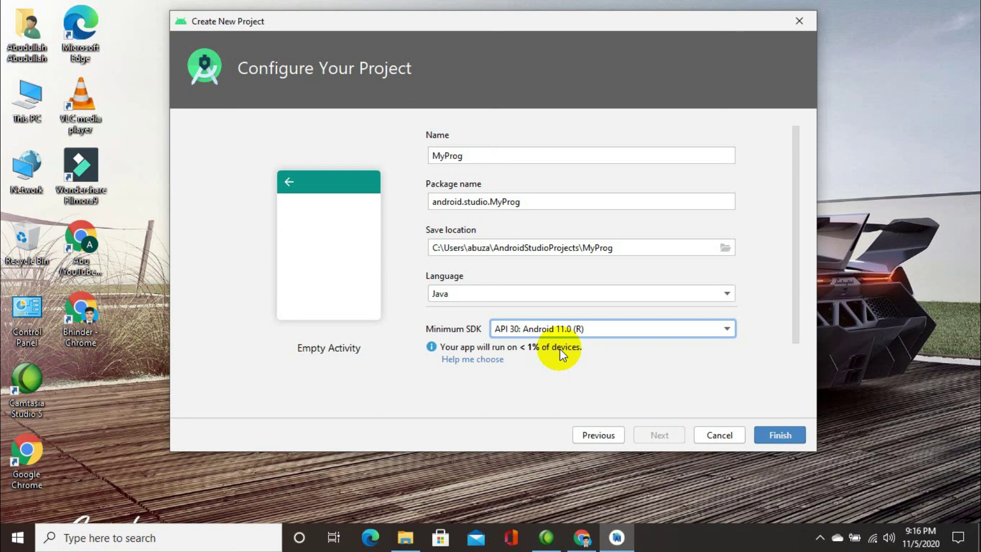
# Change the minimum SDK to API 29: Android 10.0 (Q) and create the project
pyautogui.click(565, 333)
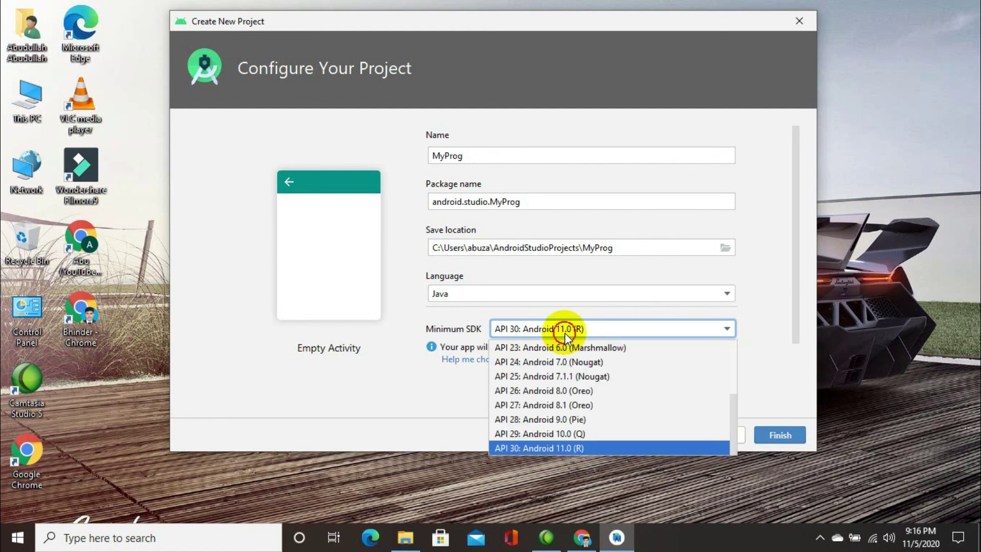
pyautogui.click(559, 433)
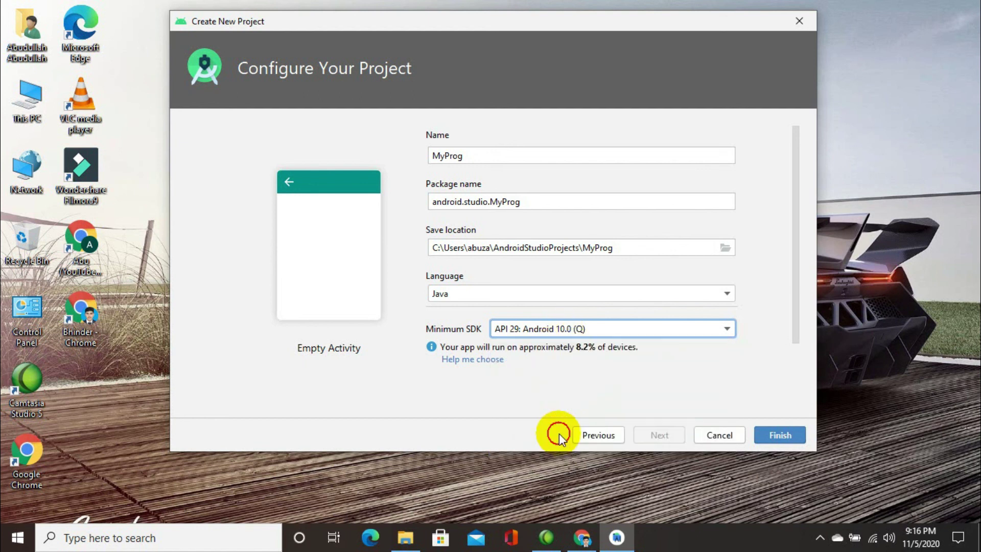
pyautogui.click(606, 332)
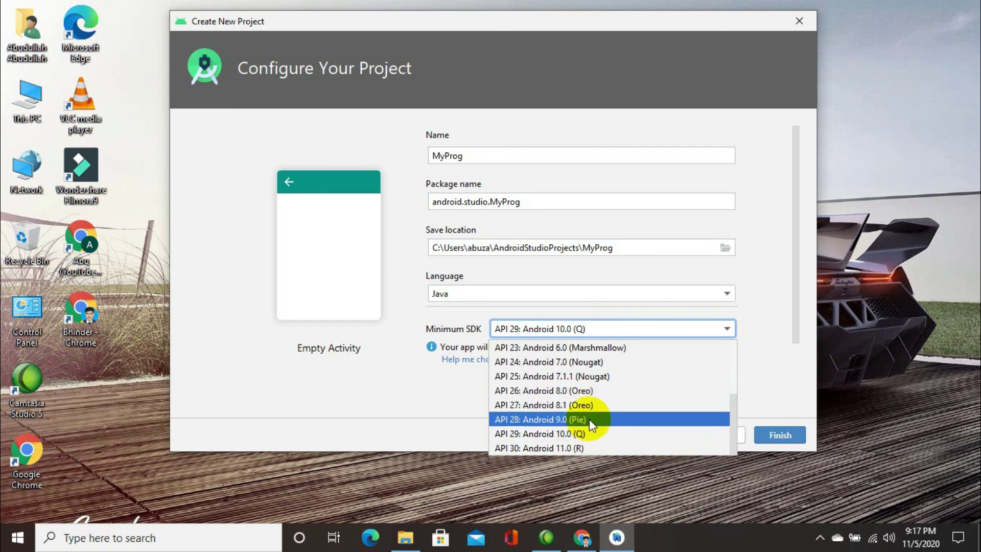
pyautogui.click(453, 399)
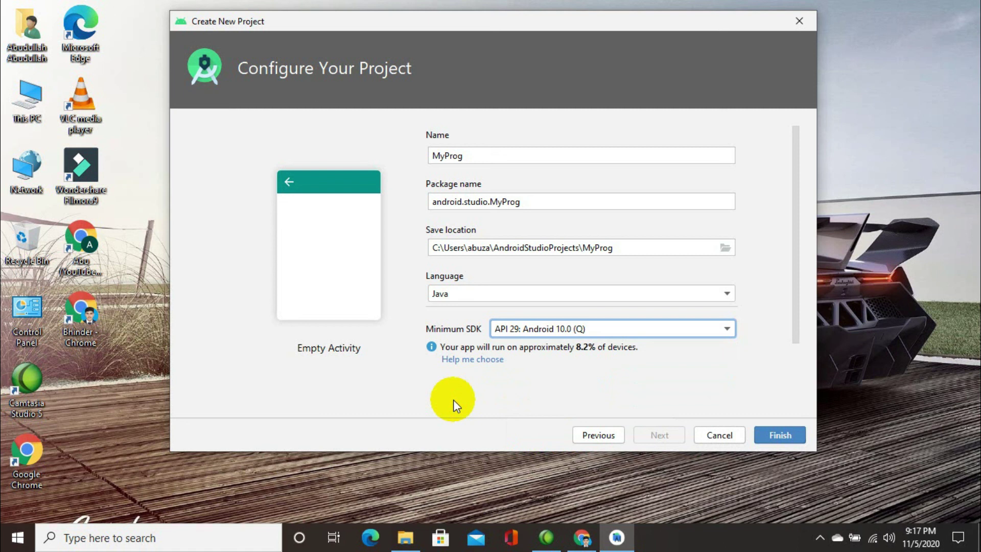
pyautogui.click(775, 436)
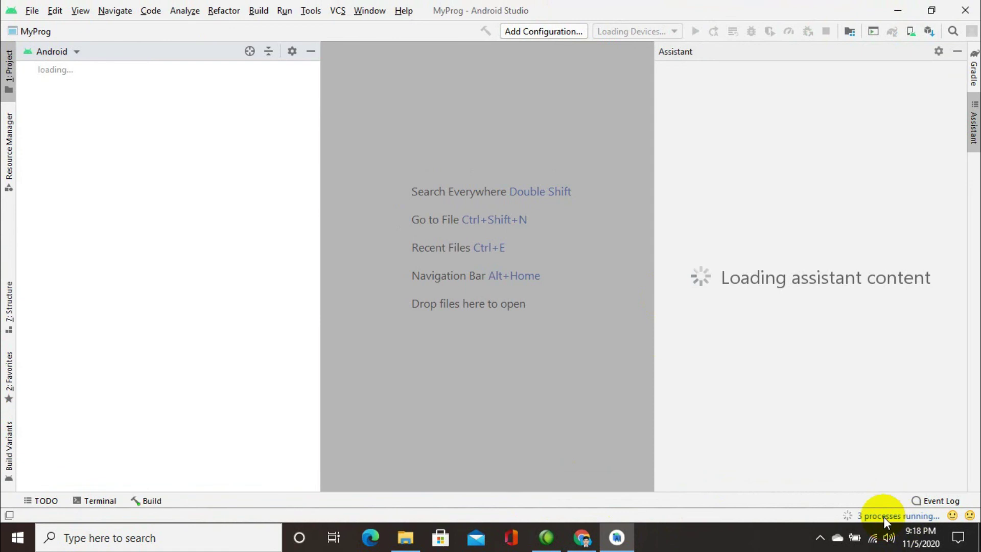
# Check the progress of the background tasks for indexing and importing the MyProg Gradle project
pyautogui.click(884, 516)
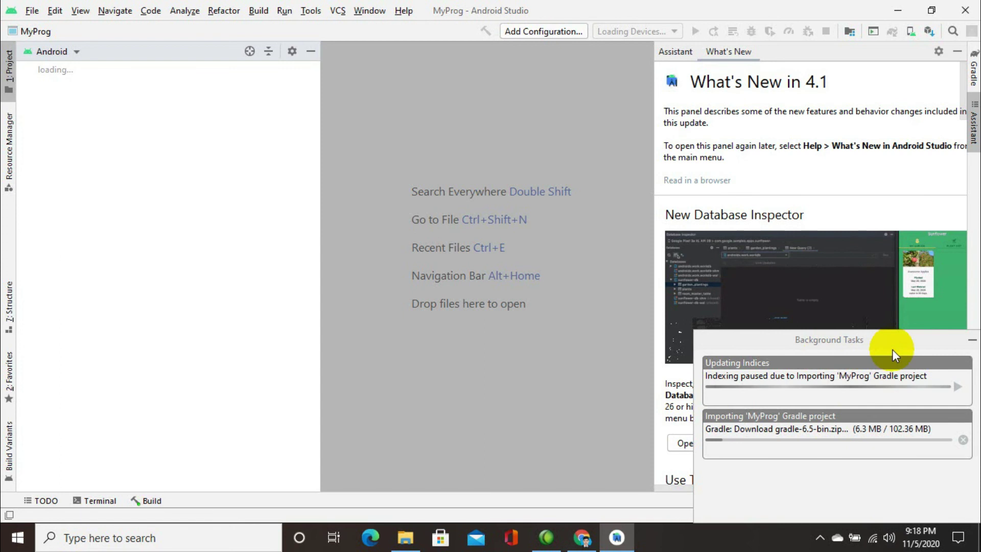
pyautogui.click(972, 339)
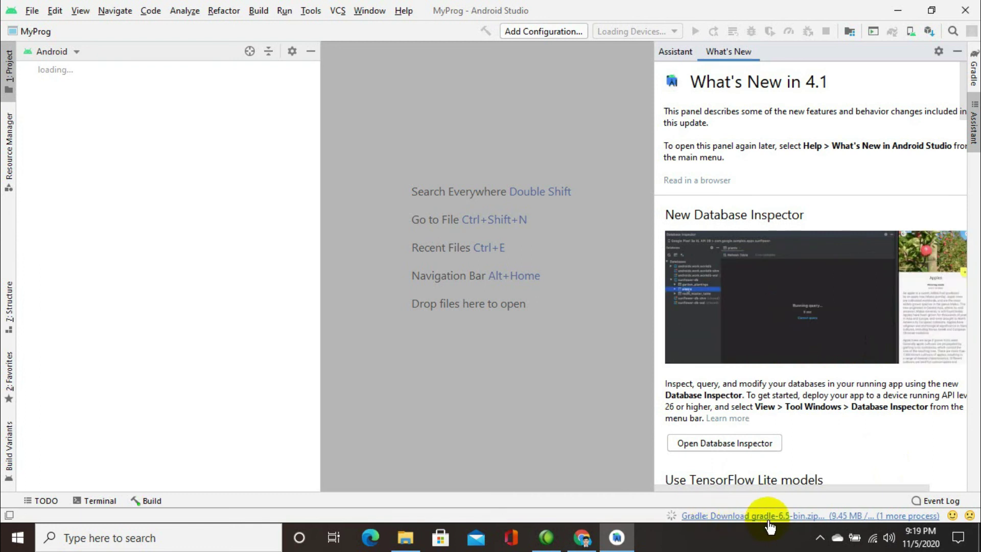
pyautogui.click(786, 518)
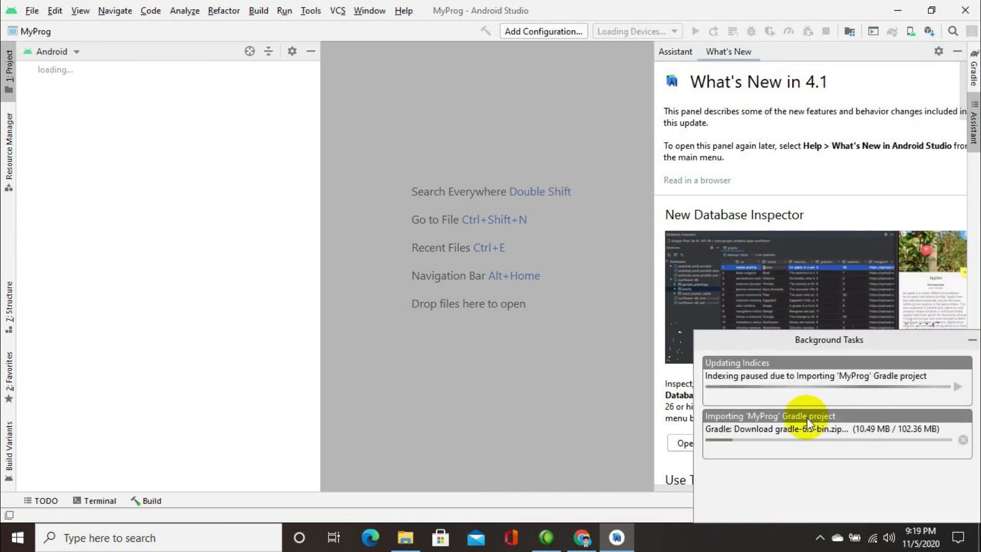
pyautogui.moveTo(817, 341); pyautogui.dragTo(458, 136)
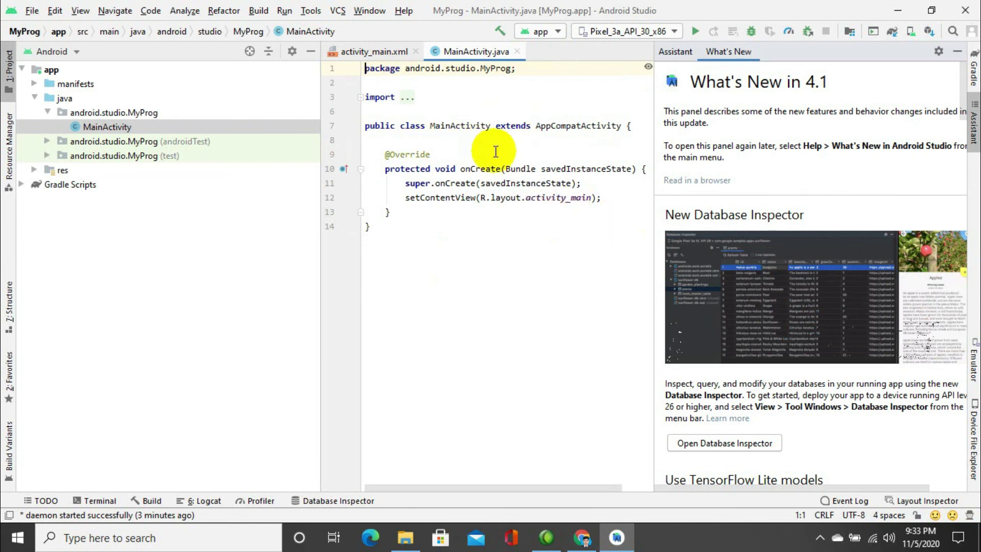
# Examine the generated MainActivity.java code, including its package declaration and the onCreate method
pyautogui.click(456, 187)
pyautogui.click(438, 232)
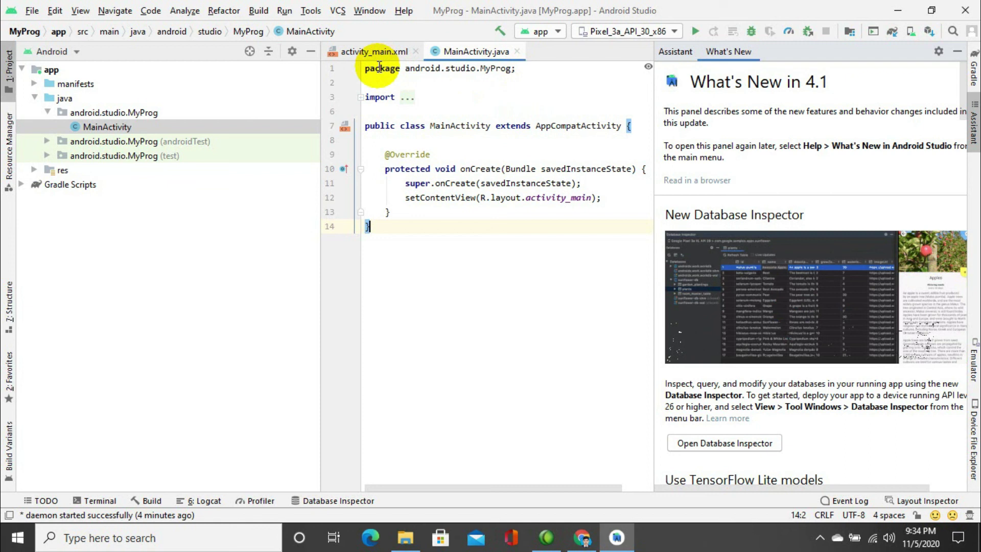
pyautogui.moveTo(366, 69); pyautogui.dragTo(525, 68)
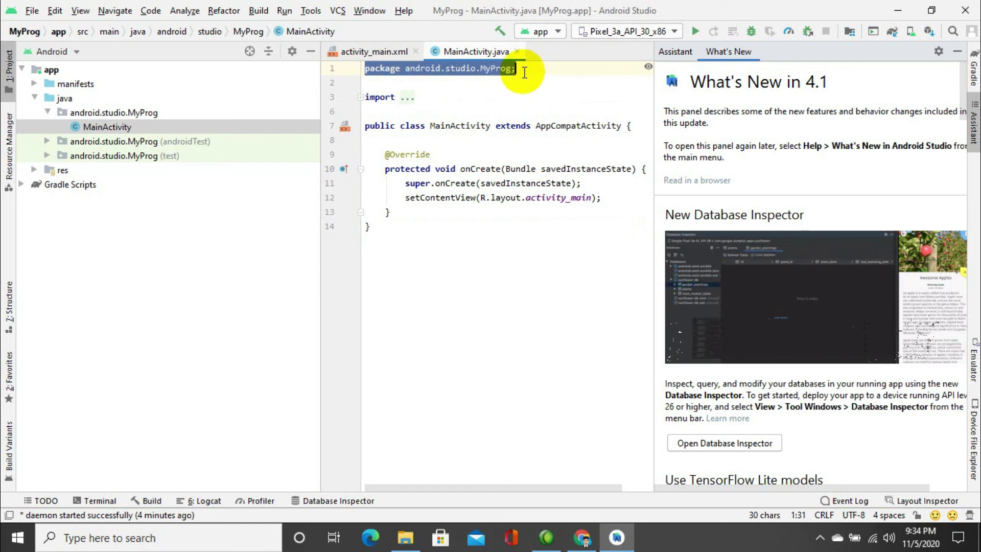
pyautogui.click(470, 198)
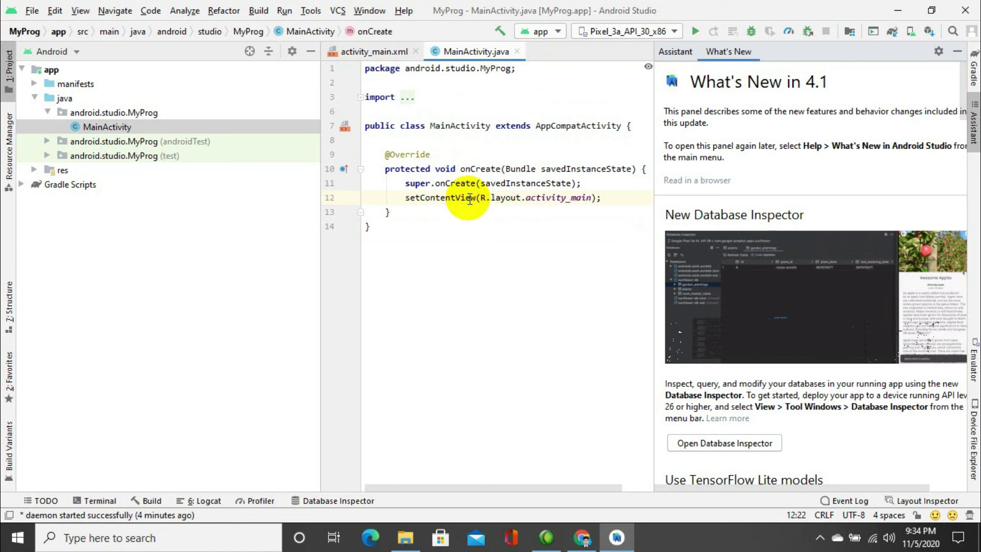